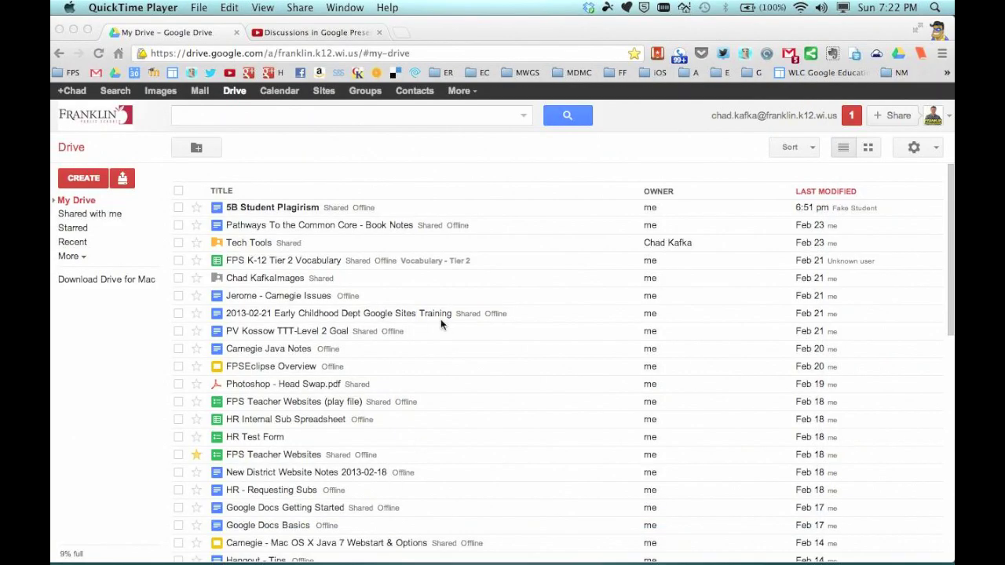
# Bring Chrome forward and open the CREATE menu in My Drive
pyautogui.click(362, 163)
pyautogui.click(88, 180)
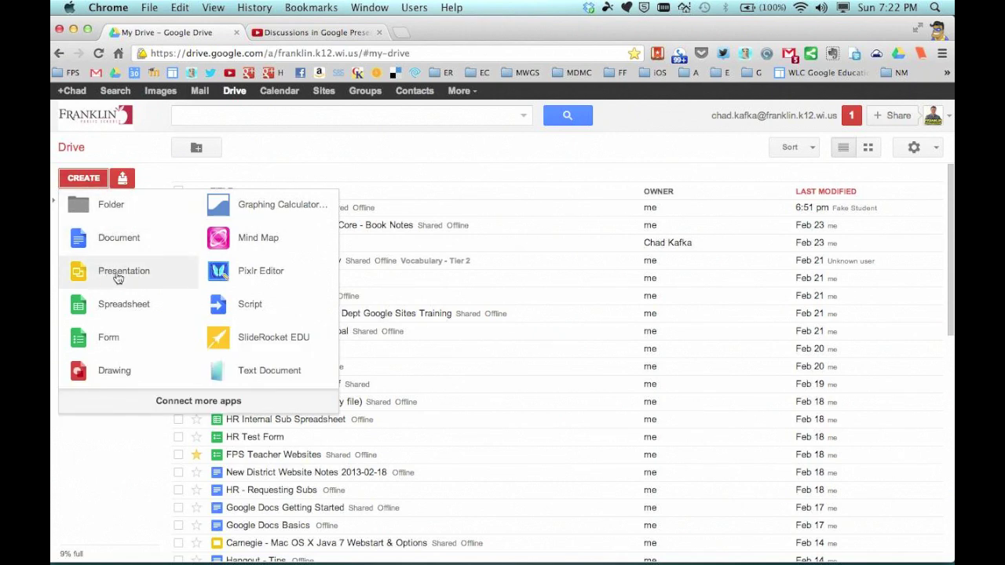
# Create a new presentation using the Dark Gradient theme
pyautogui.click(118, 279)
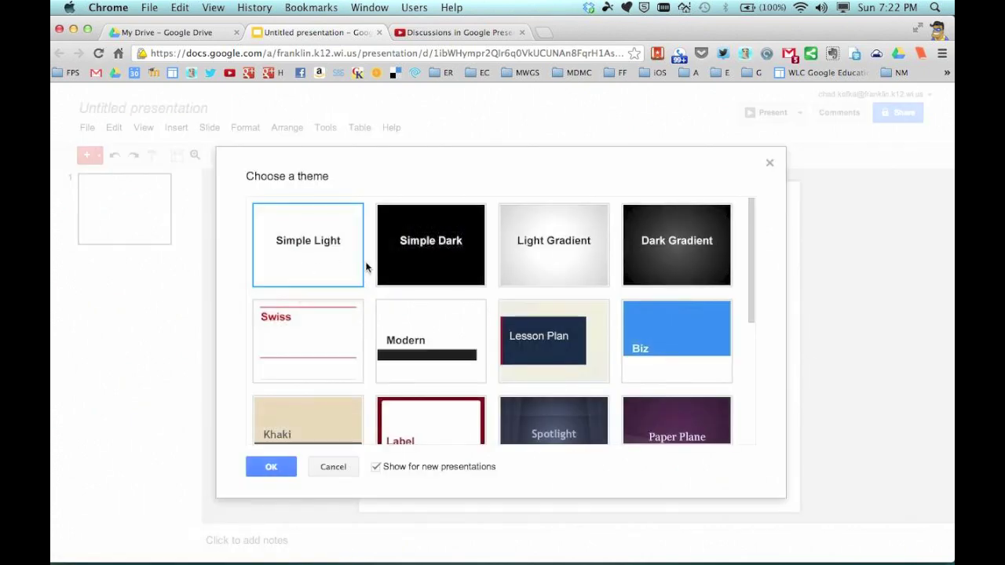
pyautogui.moveTo(751, 246)
pyautogui.mouseDown()
pyautogui.moveTo(752, 293)
pyautogui.moveTo(754, 246)
pyautogui.mouseUp()
pyautogui.click(697, 243)
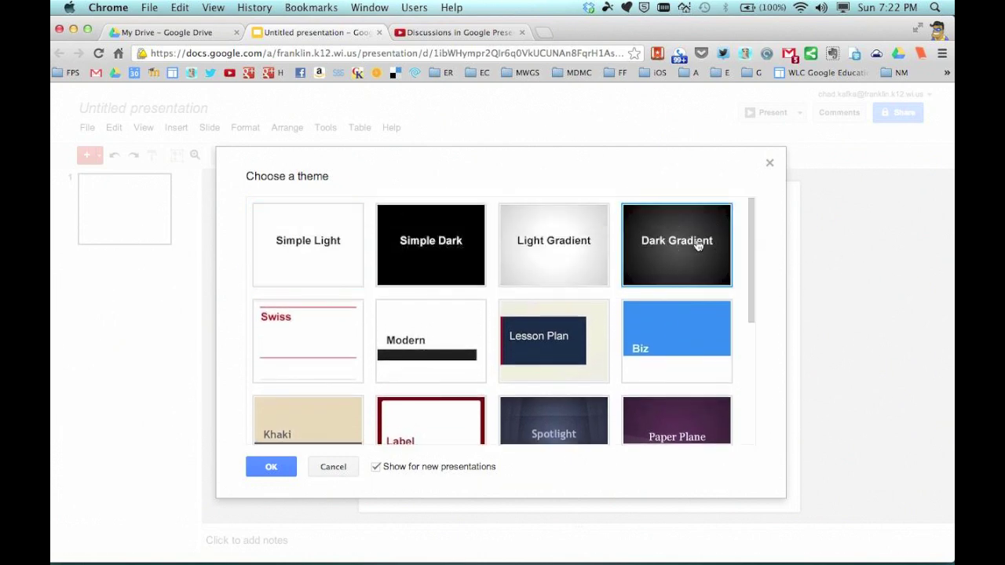
pyautogui.click(269, 469)
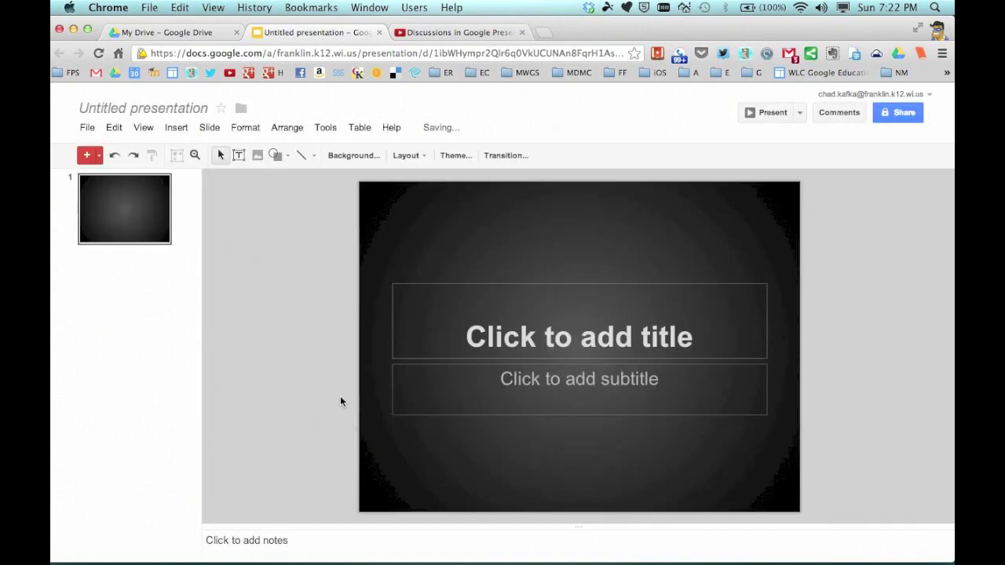
# Rename the presentation to a surname followed by 'All About Google Slides'
pyautogui.click(177, 108)
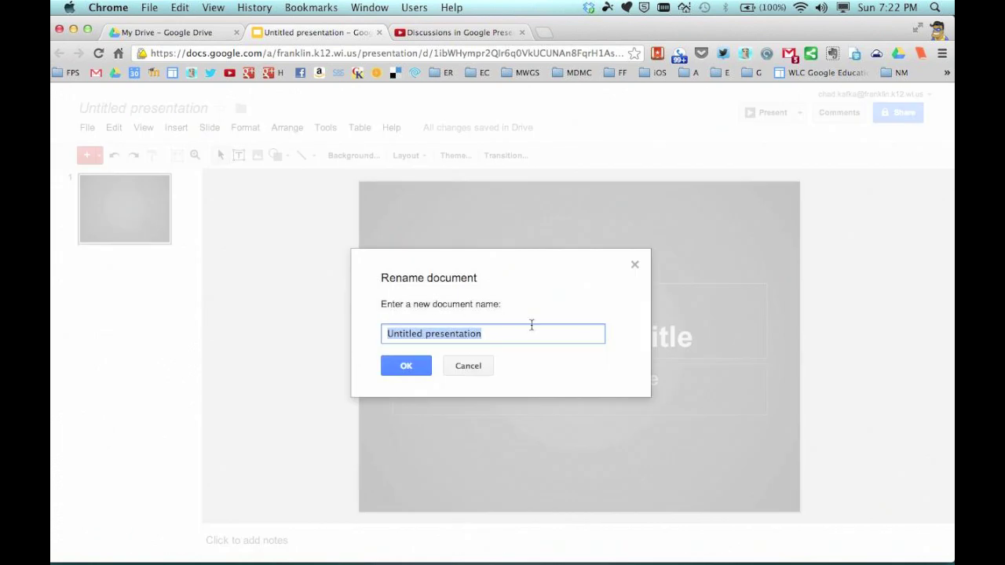
pyautogui.write('Smith ')
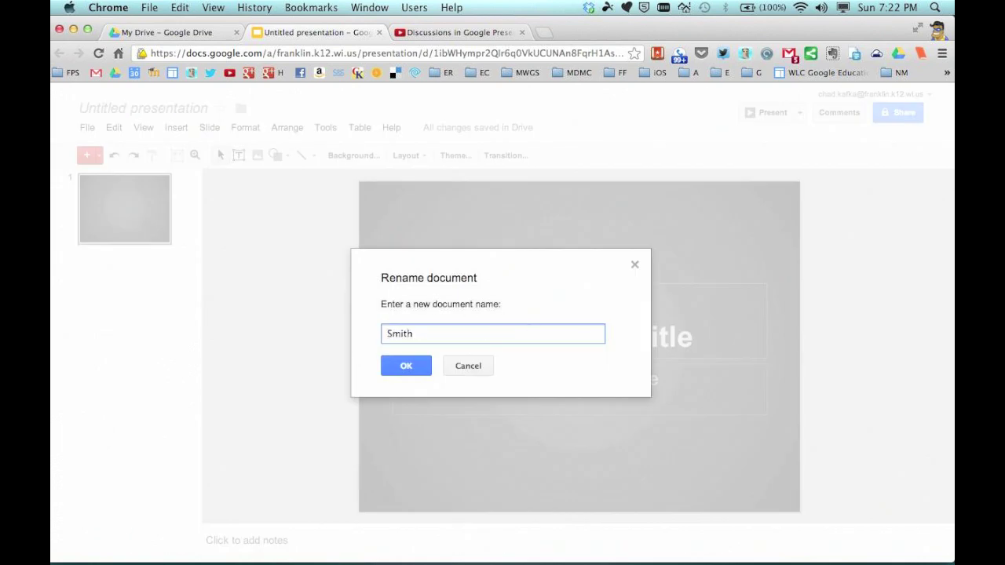
pyautogui.write('All About Pr')
pyautogui.write('ogle Slides')
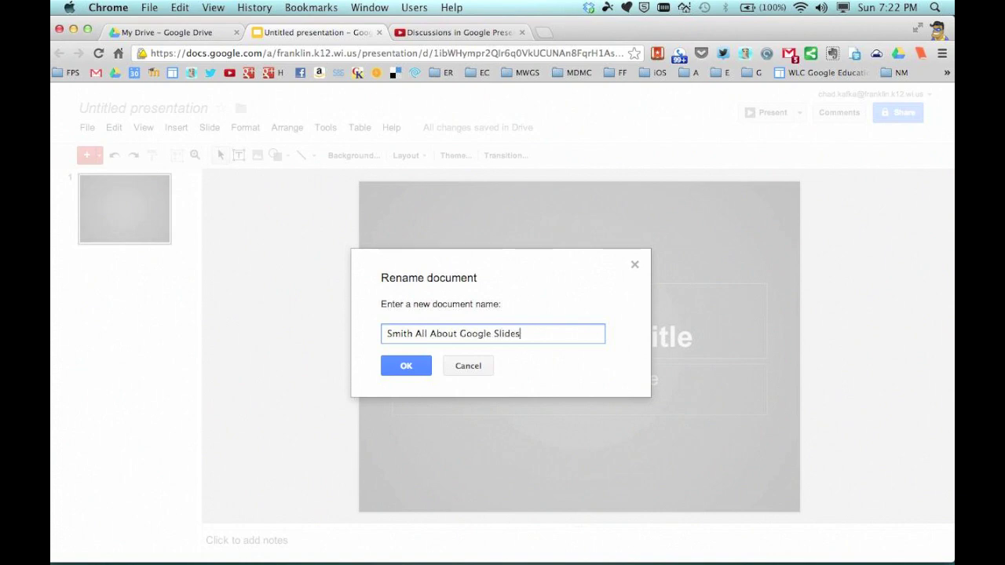
pyautogui.click(416, 366)
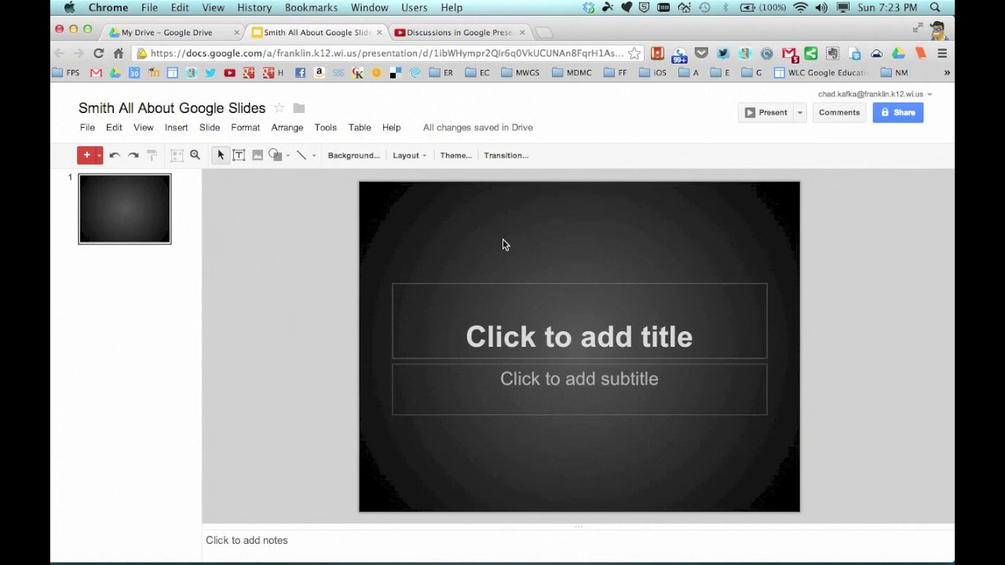
# Add a second slide with the Title and Body layout
pyautogui.click(473, 307)
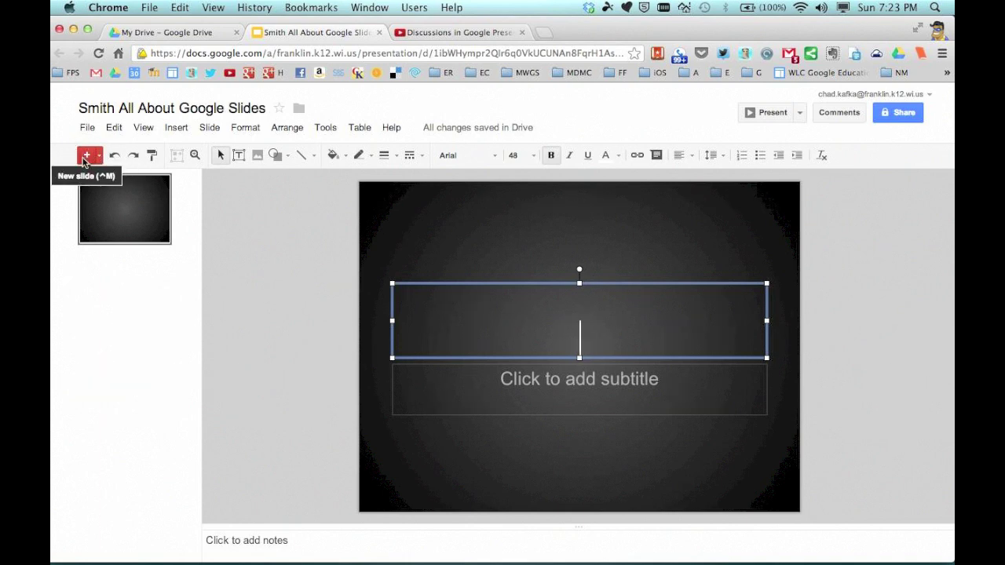
pyautogui.click(99, 157)
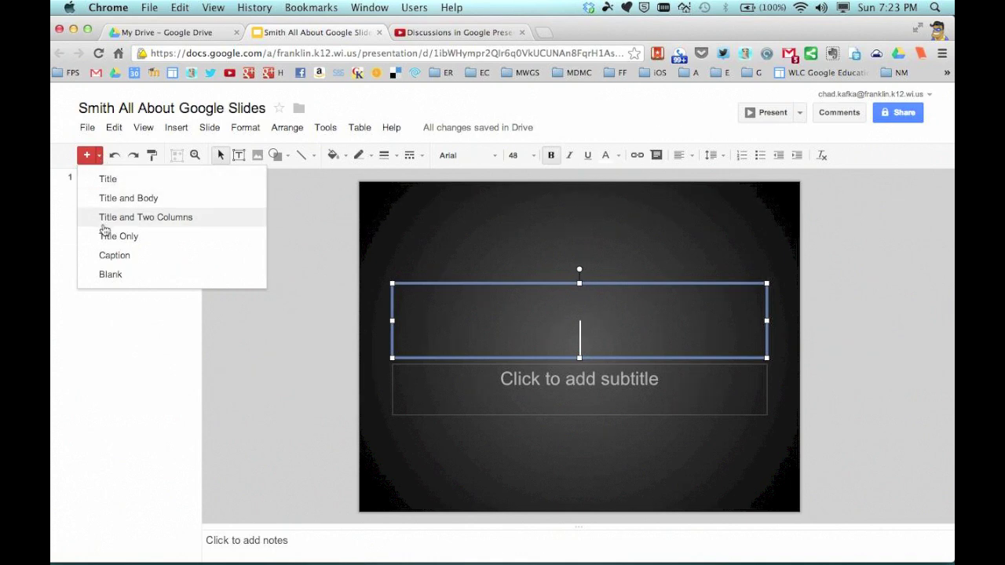
pyautogui.click(115, 201)
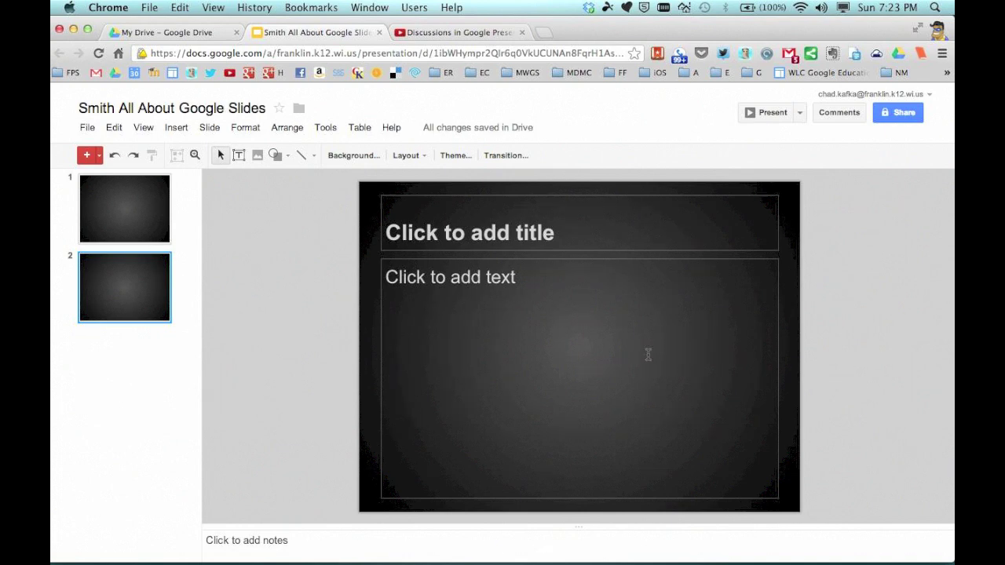
# Format slide 2's body text as a numbered list
pyautogui.click(557, 364)
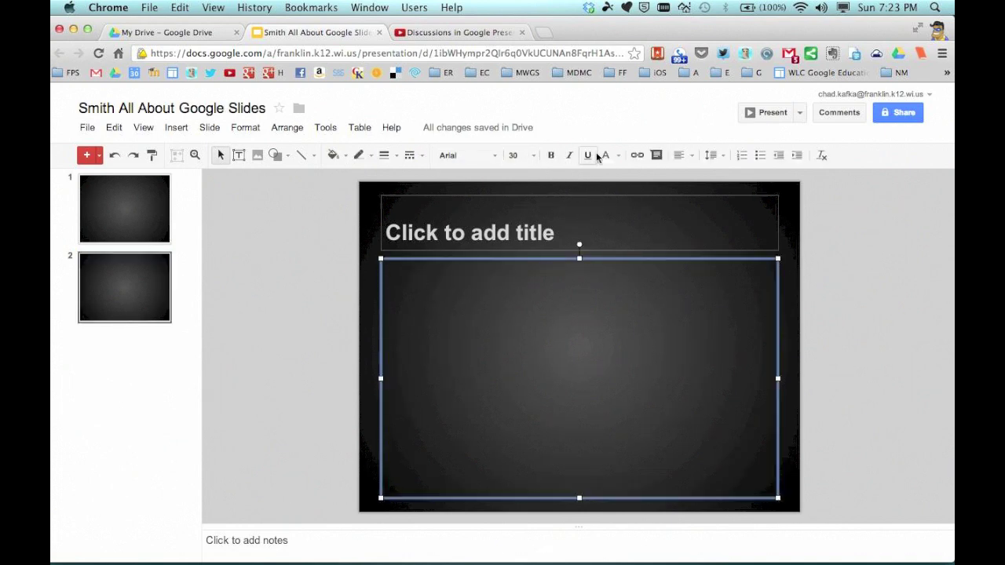
pyautogui.click(761, 154)
pyautogui.click(742, 155)
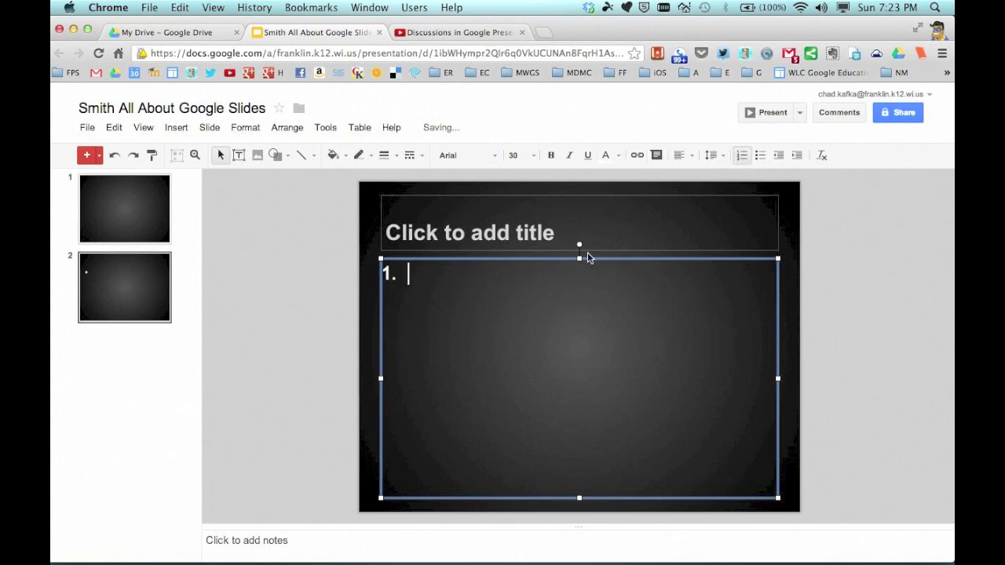
pyautogui.click(277, 301)
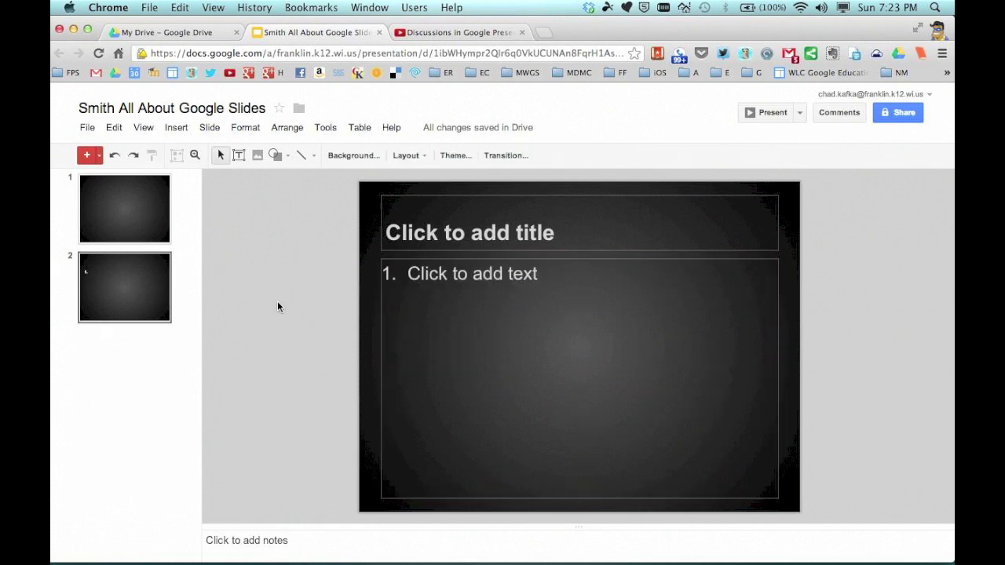
pyautogui.click(133, 190)
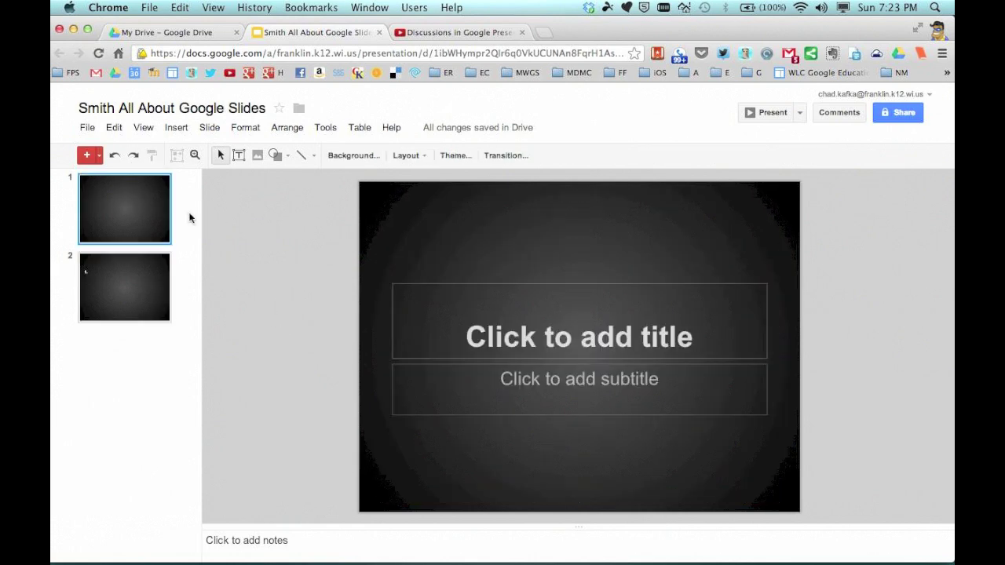
pyautogui.click(357, 156)
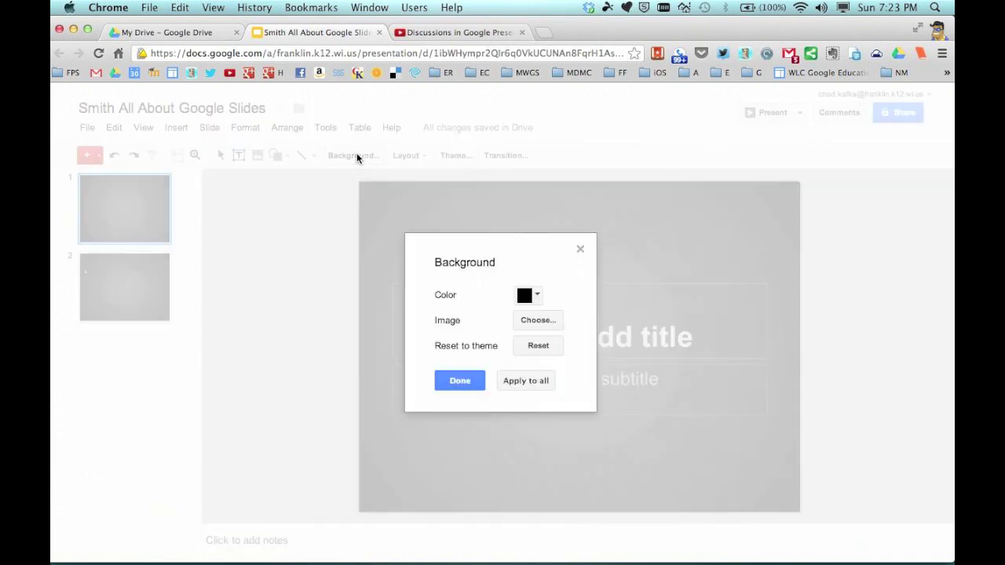
pyautogui.click(539, 298)
pyautogui.click(544, 361)
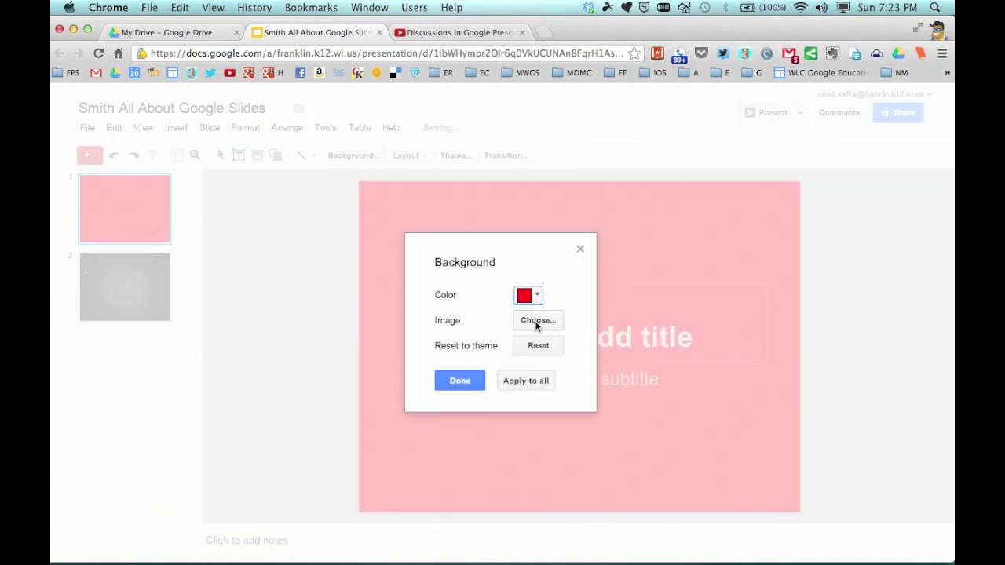
pyautogui.click(539, 346)
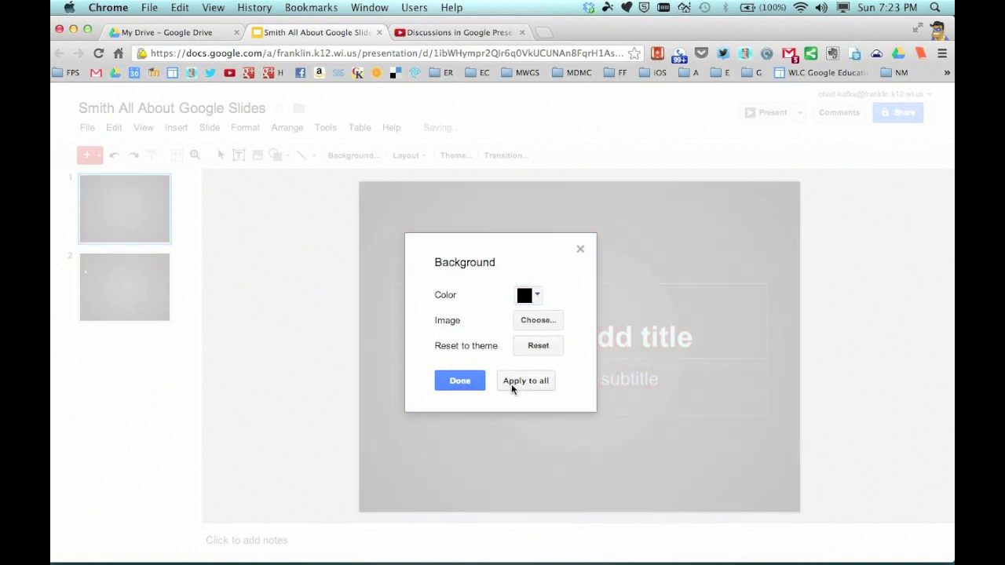
pyautogui.click(465, 380)
pyautogui.click(421, 157)
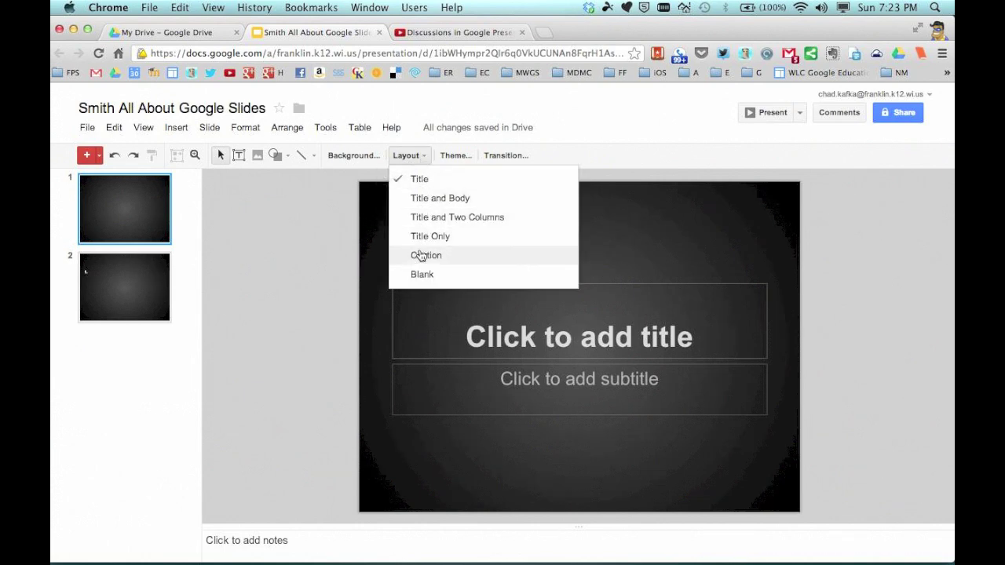
pyautogui.click(355, 206)
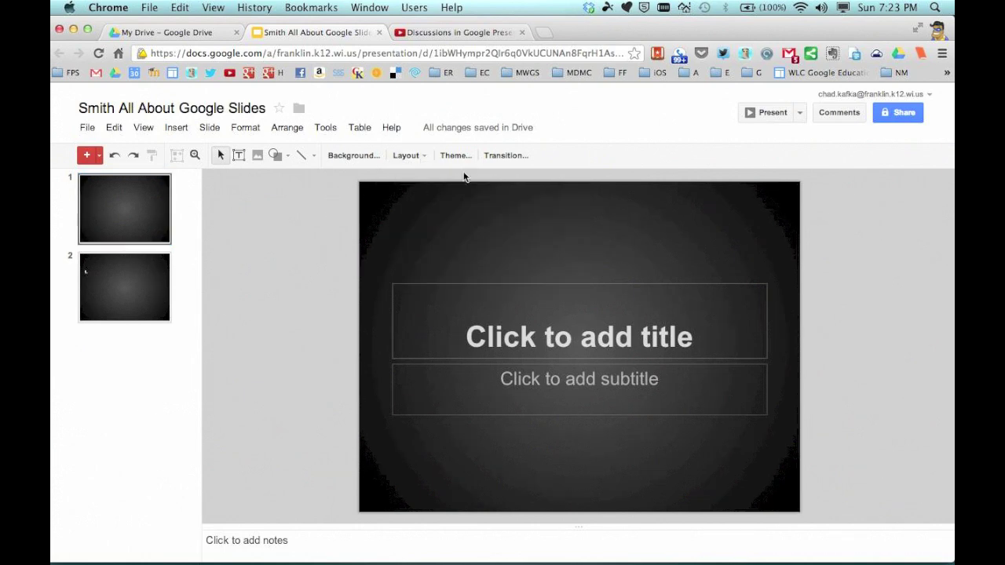
pyautogui.click(463, 157)
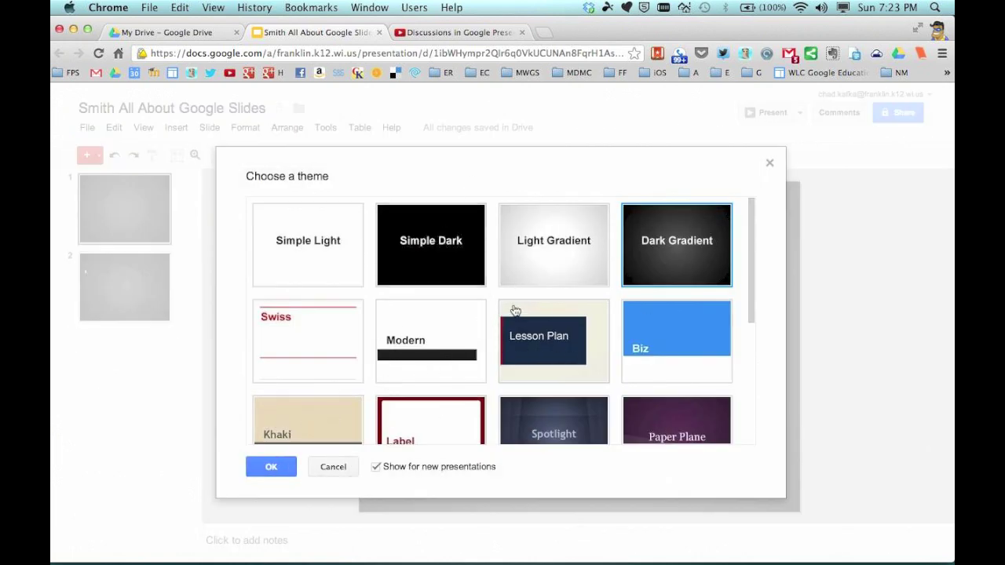
pyautogui.scroll(-5, 513, 298)
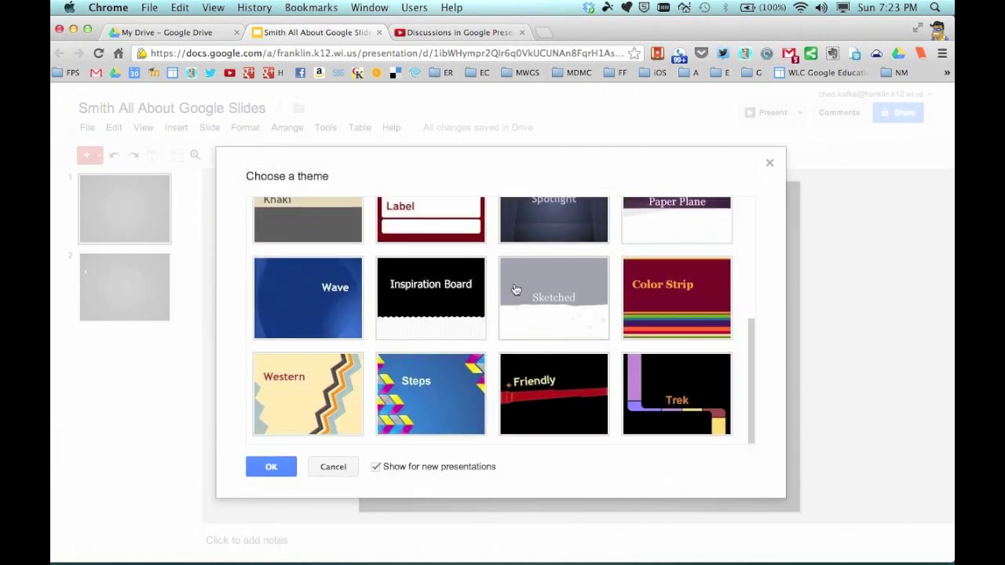
pyautogui.click(333, 466)
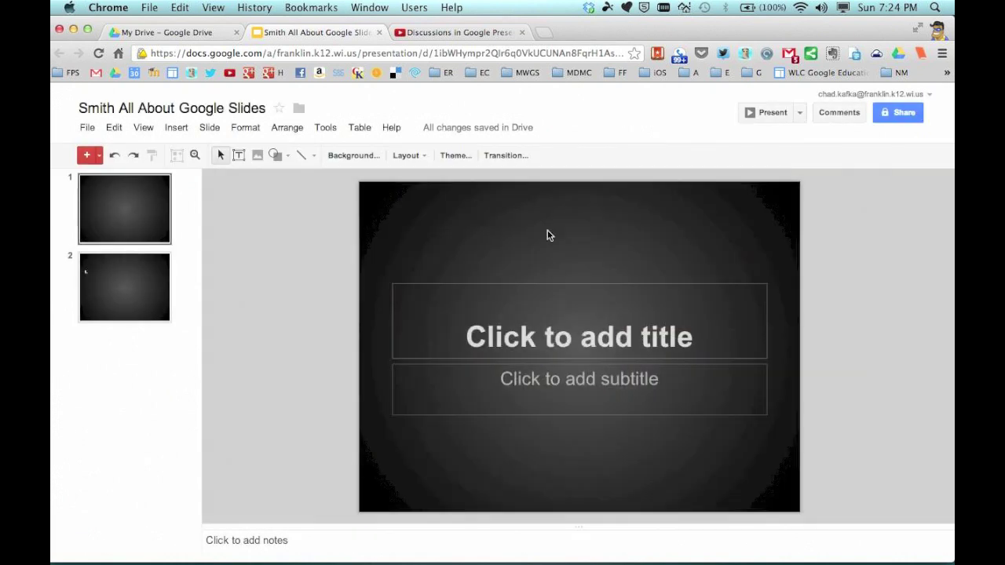
# Apply a Fast-speed Fade transition to slide 1
pyautogui.click(508, 155)
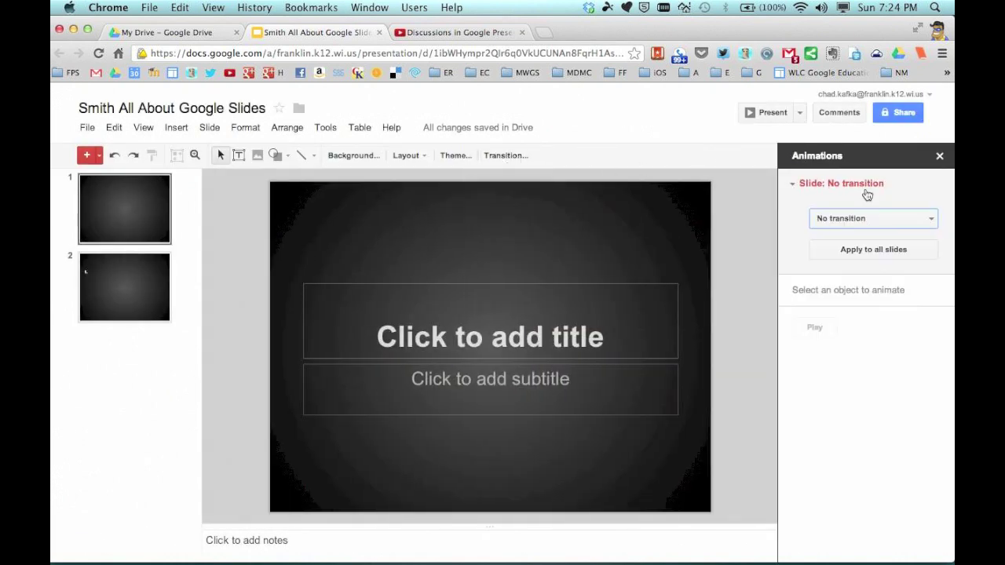
pyautogui.click(897, 226)
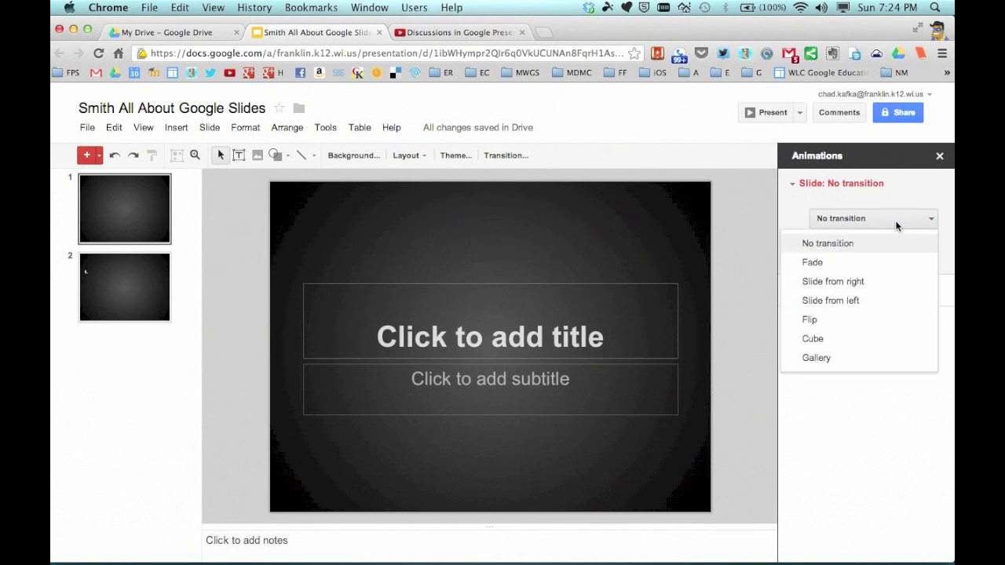
pyautogui.click(846, 264)
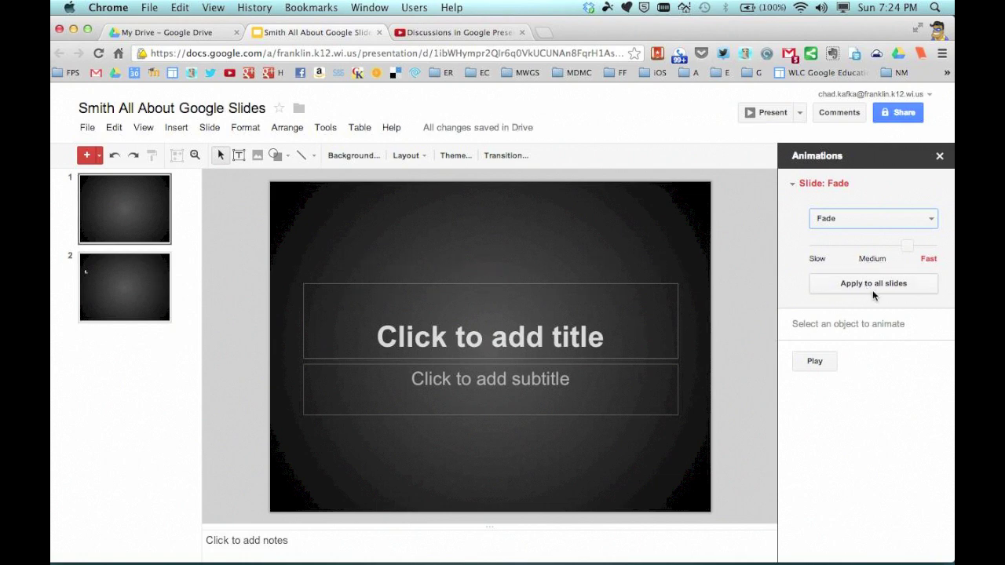
pyautogui.click(939, 156)
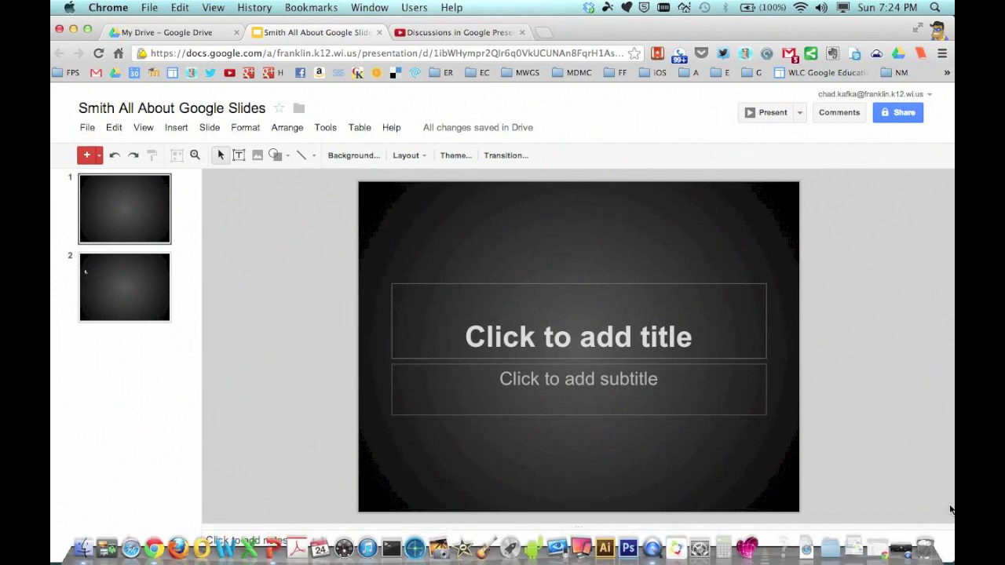
# Drag PNG-Slides.png and a red Drawings icon from the transparent PNG folder onto slide 1
pyautogui.moveTo(951, 554); pyautogui.dragTo(653, 550)
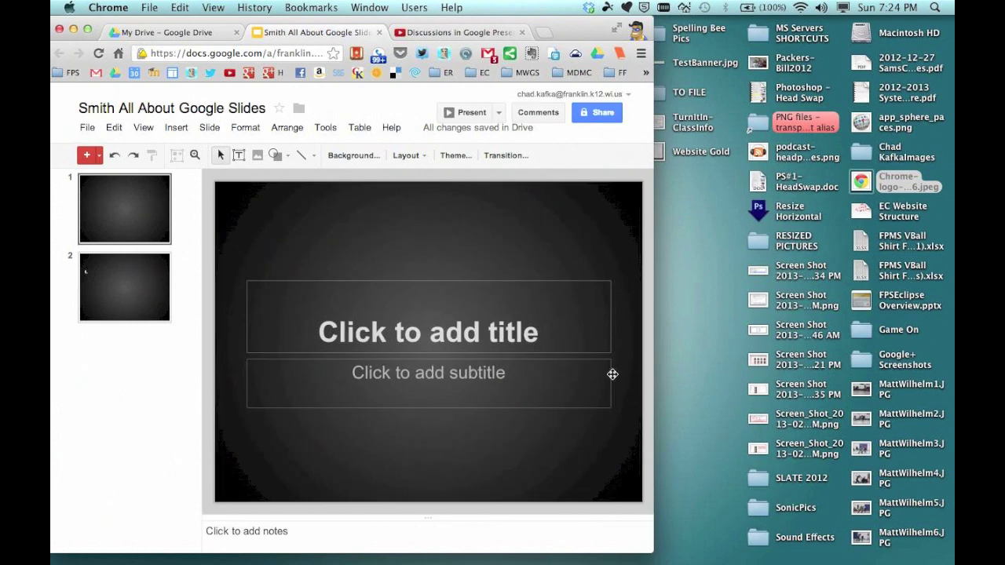
pyautogui.doubleClick(760, 124)
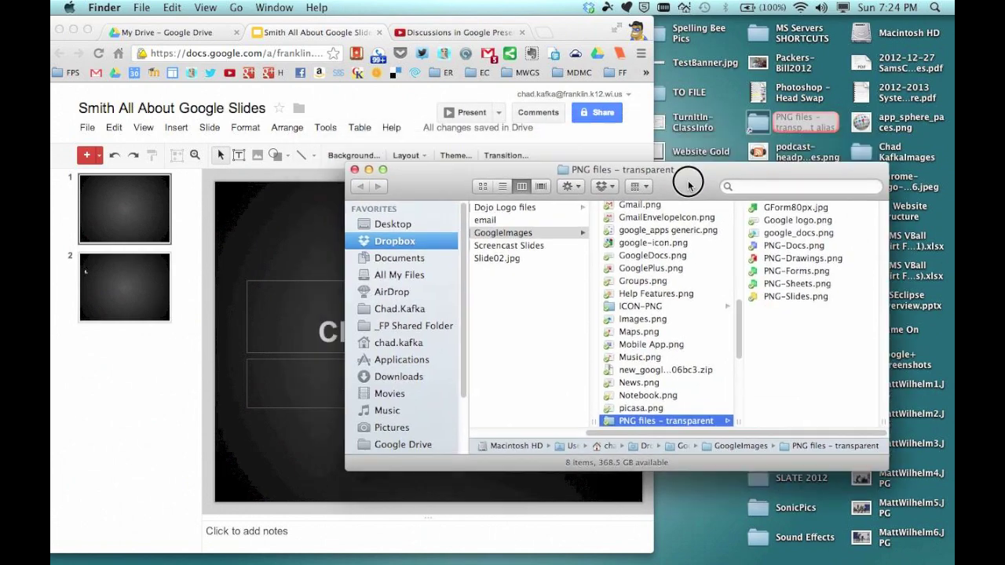
pyautogui.moveTo(689, 185); pyautogui.dragTo(734, 66)
pyautogui.click(828, 165)
pyautogui.moveTo(689, 177); pyautogui.dragTo(383, 429)
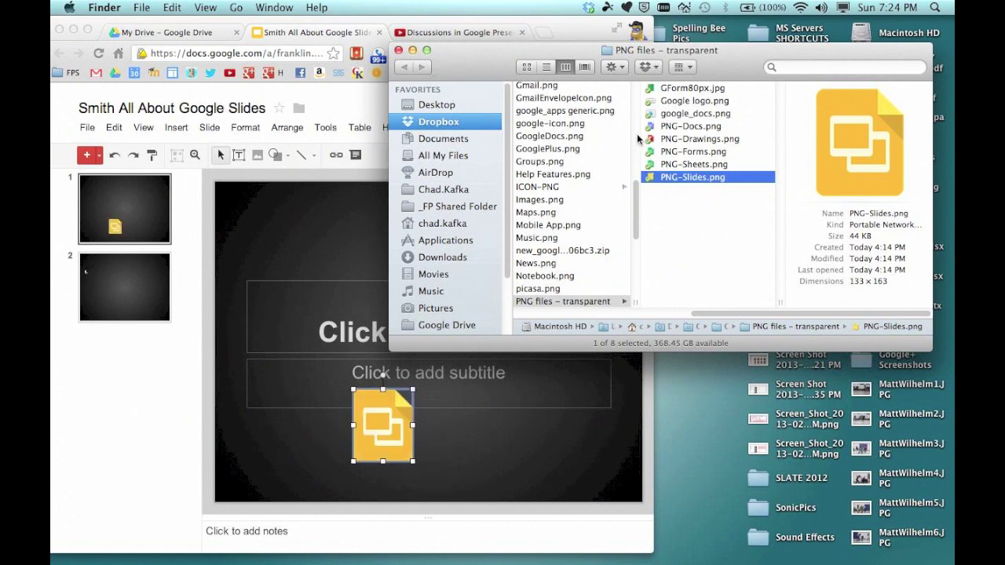
pyautogui.moveTo(681, 176); pyautogui.dragTo(414, 256)
pyautogui.click(398, 49)
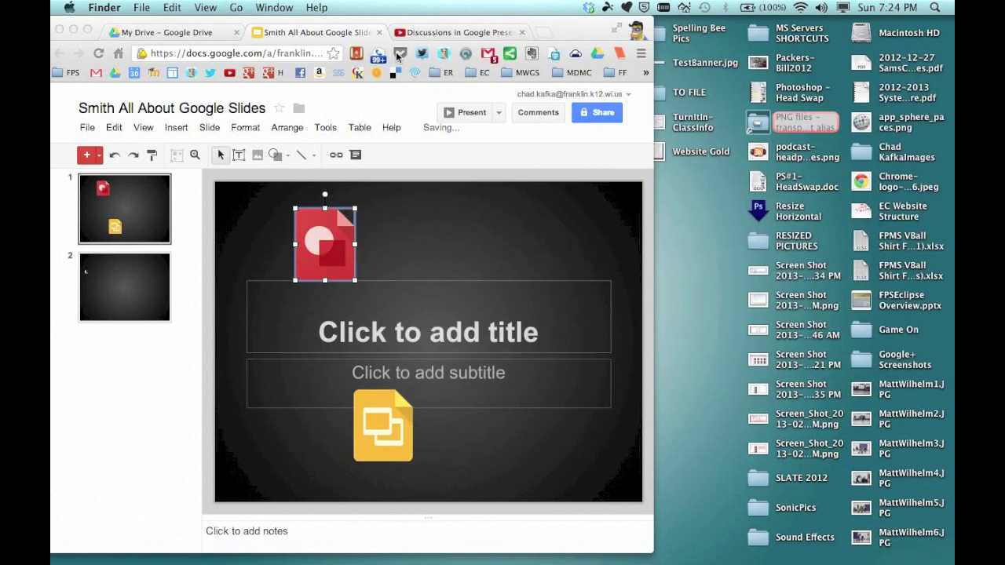
pyautogui.click(479, 232)
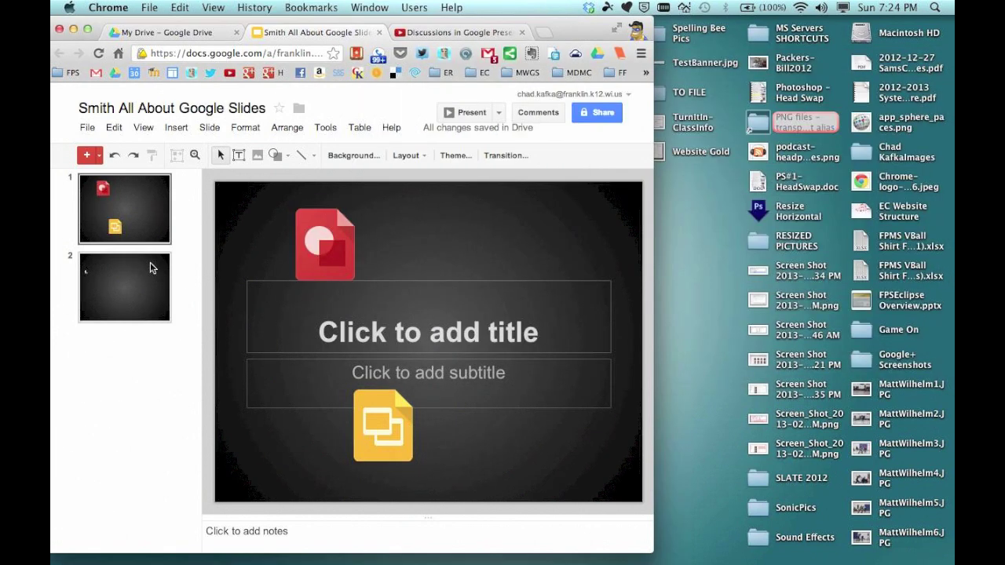
# Select slide 2 and copy the Discussions in Google Presentations video URL from YouTube
pyautogui.click(118, 291)
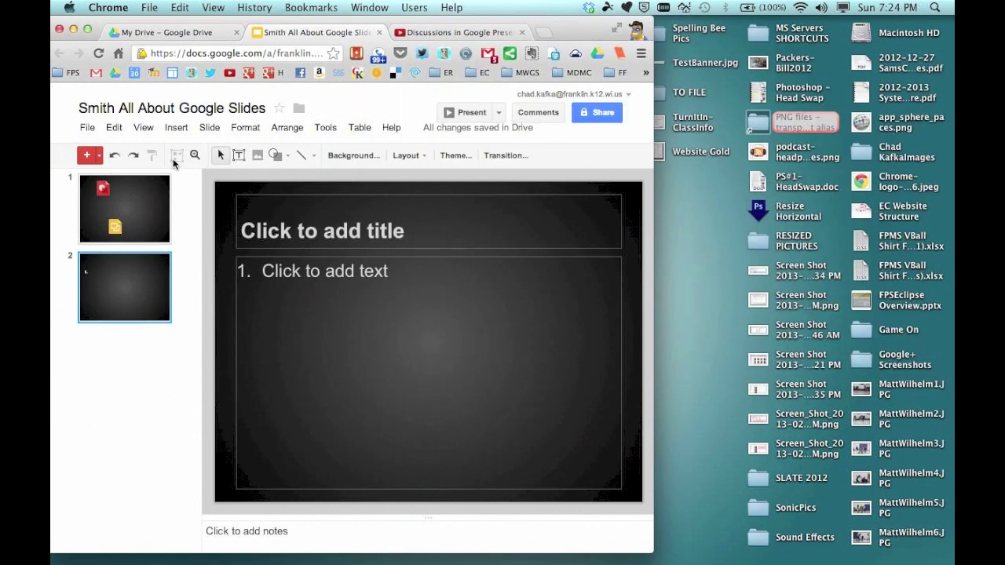
pyautogui.click(177, 128)
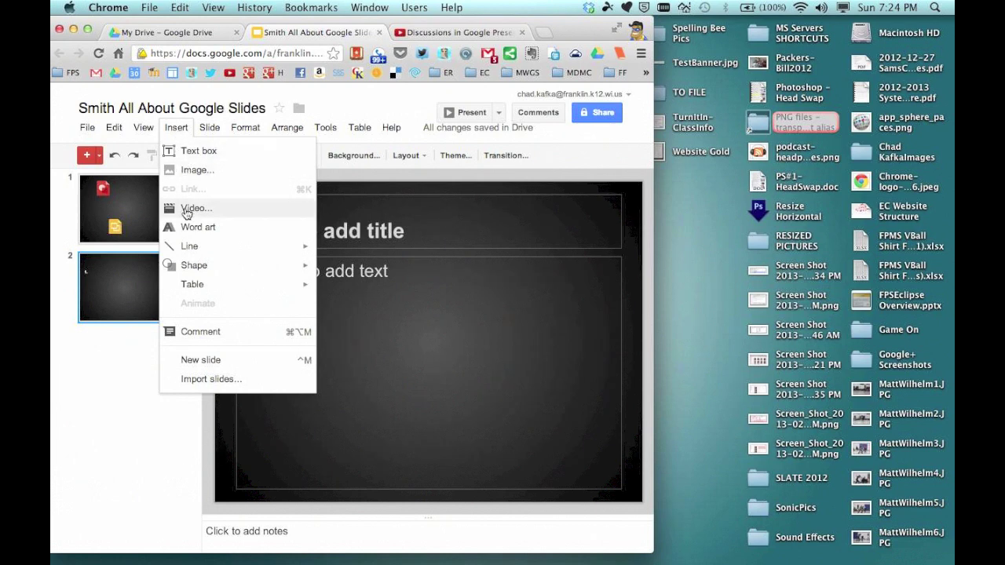
pyautogui.click(456, 32)
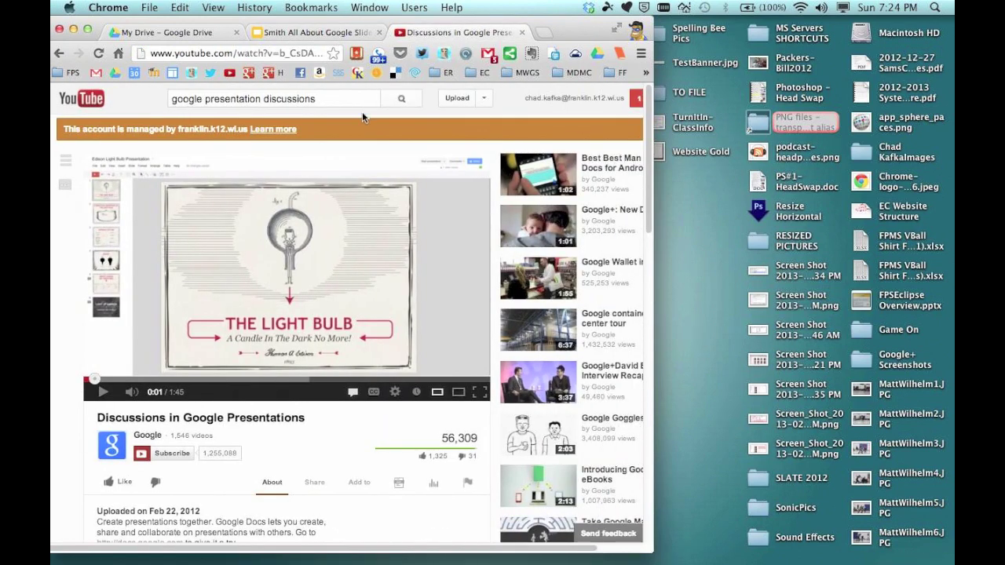
pyautogui.click(234, 57)
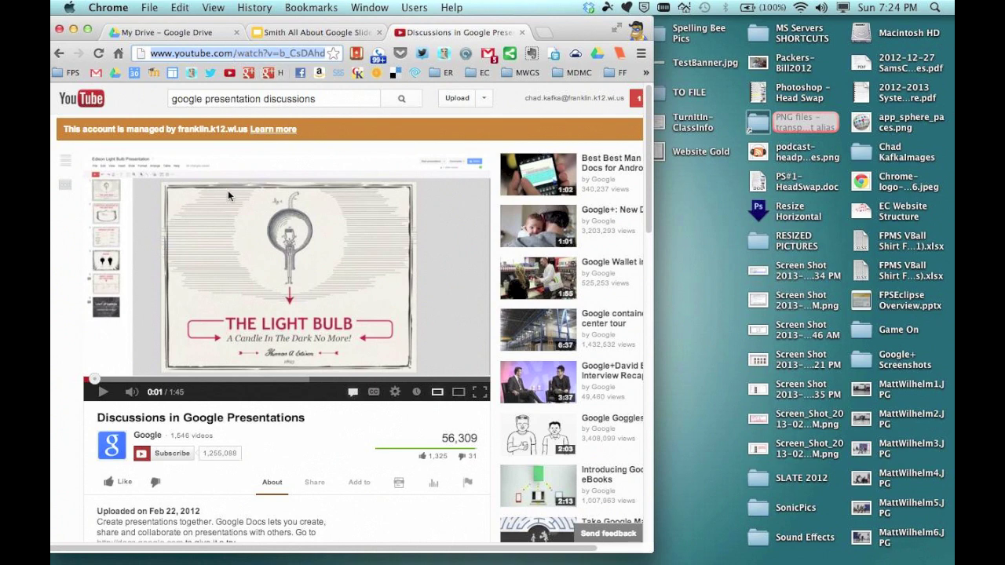
pyautogui.click(322, 32)
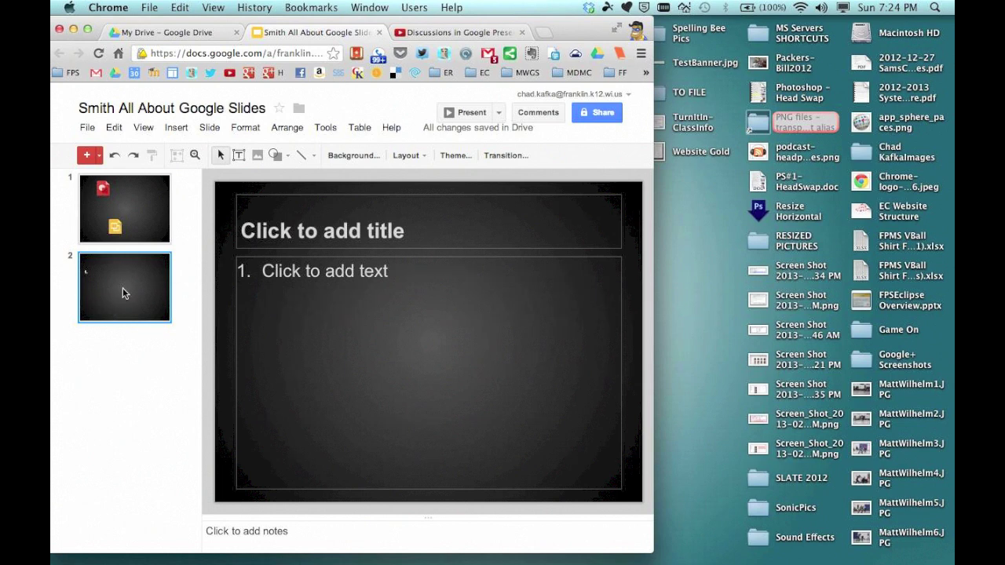
# Embed 'New Google Docs Presentations' from a 'google presentations' YouTube search, then add slide 3
pyautogui.click(176, 127)
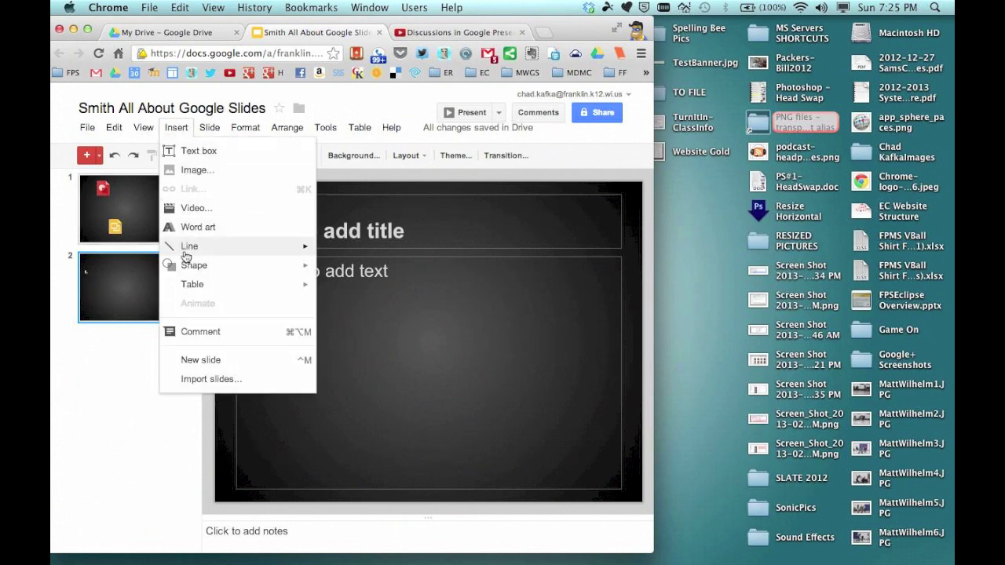
pyautogui.click(192, 208)
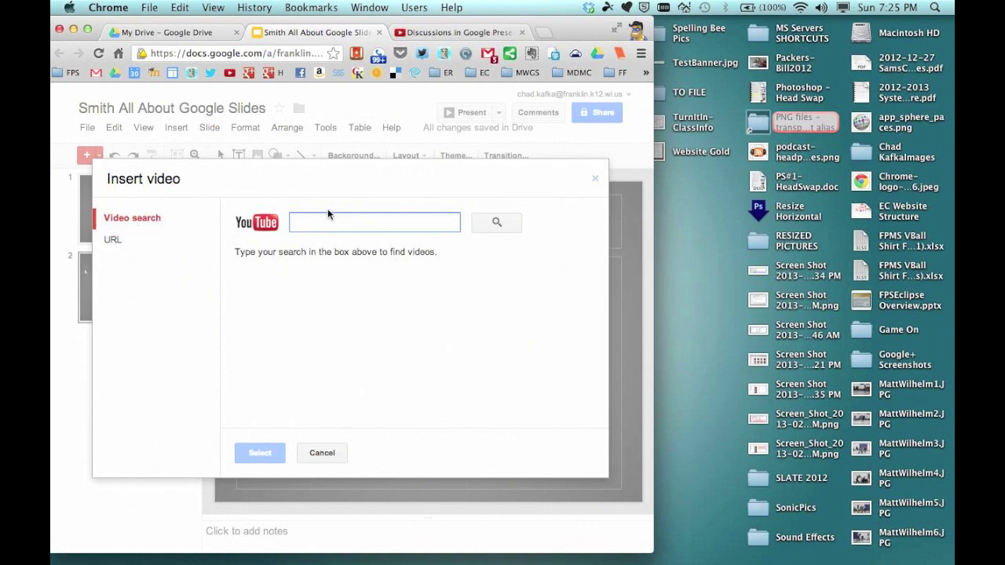
pyautogui.write('google presen')
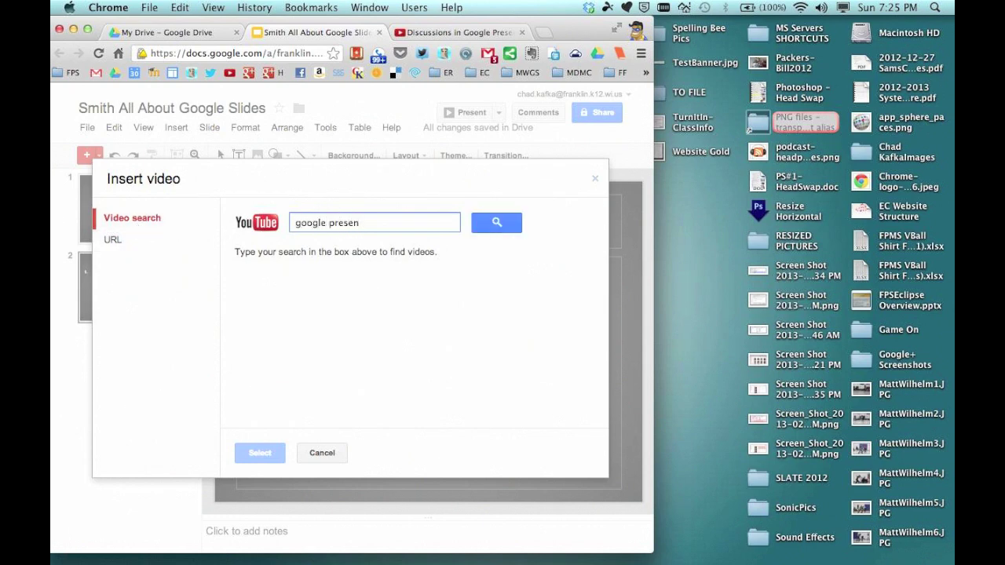
pyautogui.write('tations')
pyautogui.press('Return')
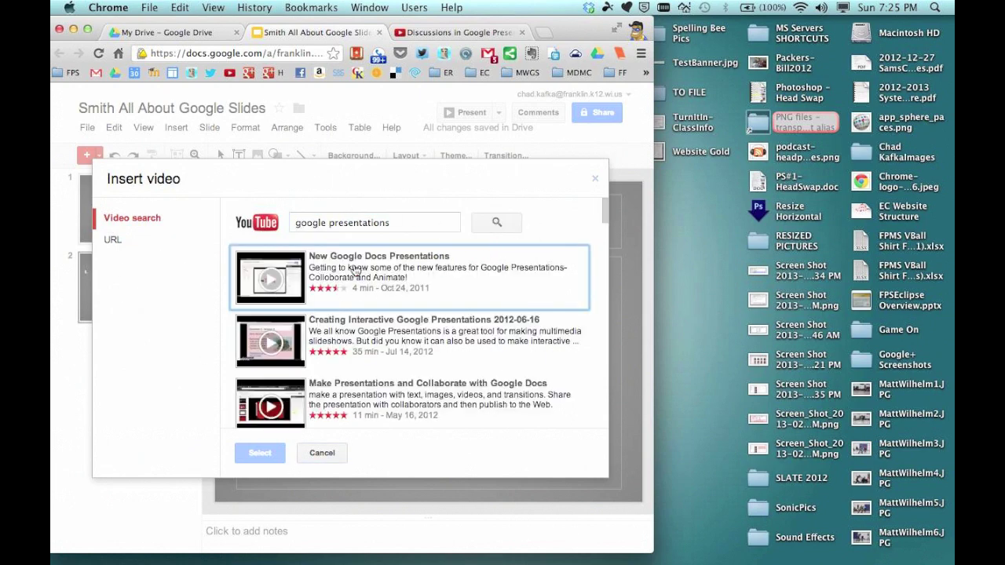
pyautogui.click(314, 295)
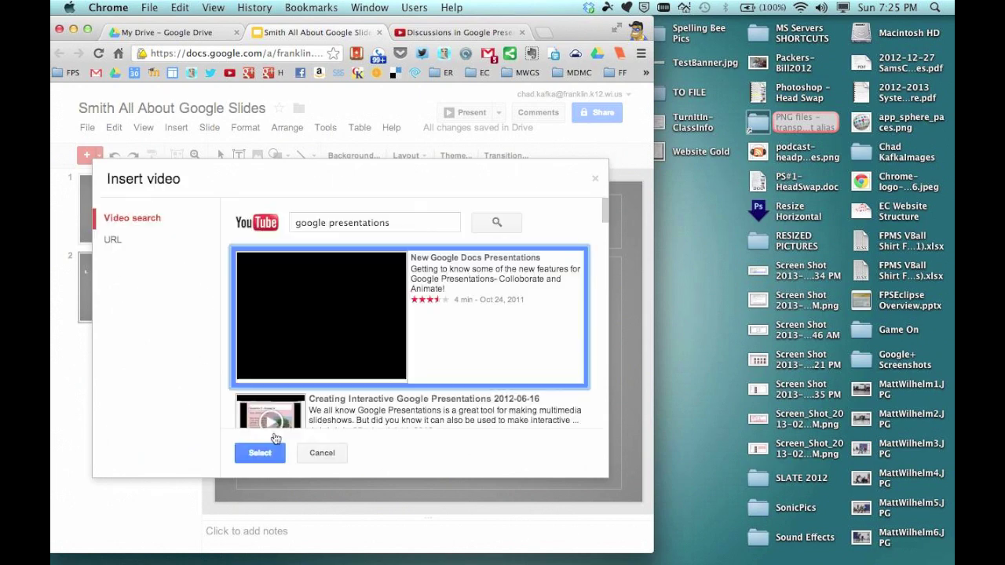
pyautogui.click(260, 453)
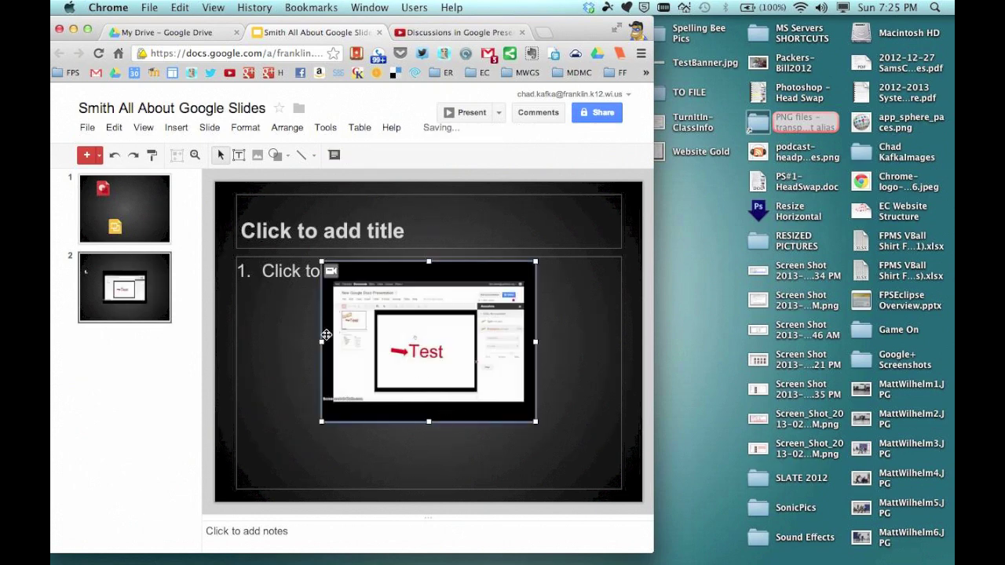
pyautogui.click(86, 154)
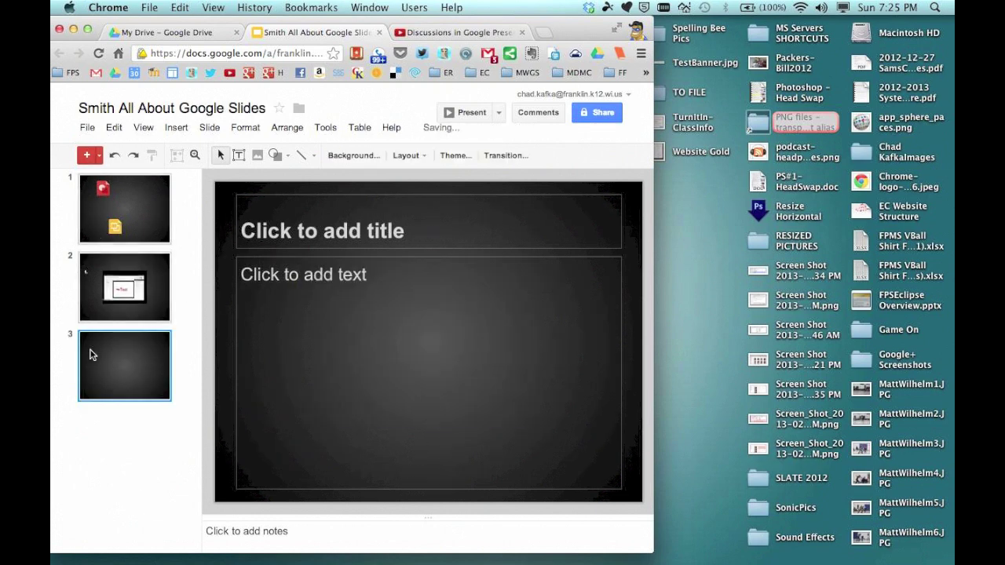
# Embed the Discussions in Google Presentations video on slide 3 by pasting its URL
pyautogui.click(88, 128)
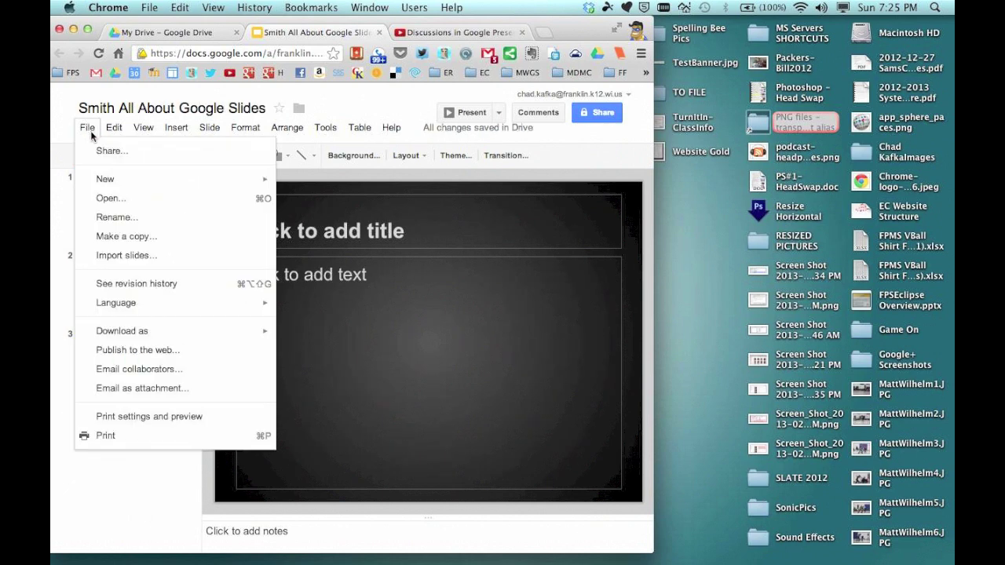
pyautogui.click(90, 131)
pyautogui.click(179, 129)
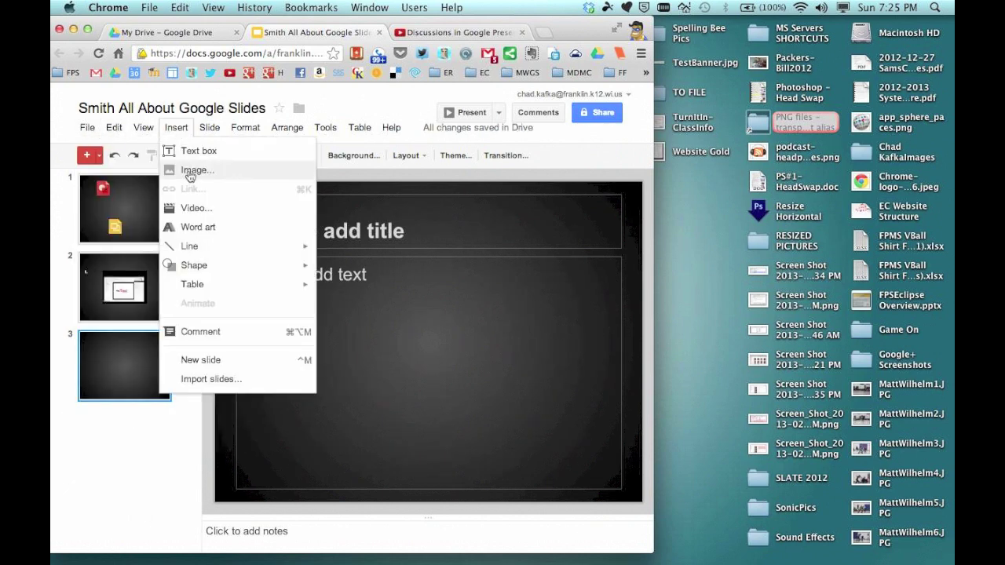
pyautogui.click(187, 214)
pyautogui.click(118, 243)
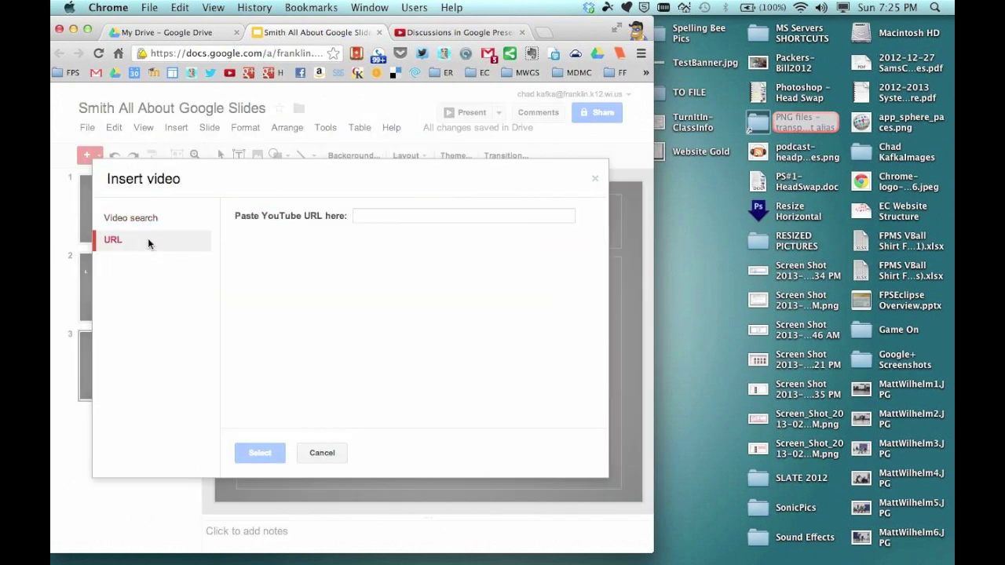
pyautogui.click(416, 217)
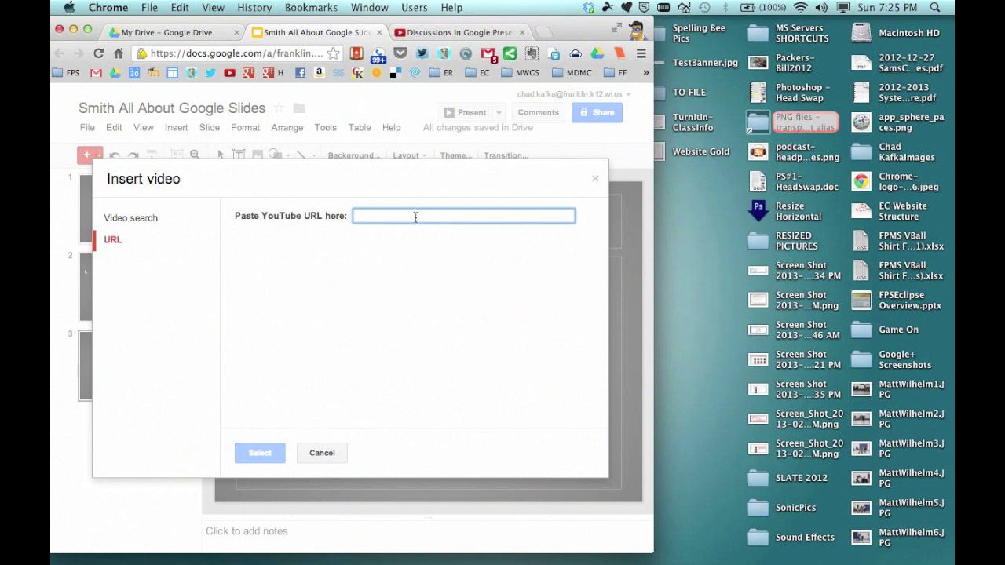
pyautogui.write('http://www.youtube.com/watch?v=b_CsDAhdtpo')
pyautogui.click(259, 453)
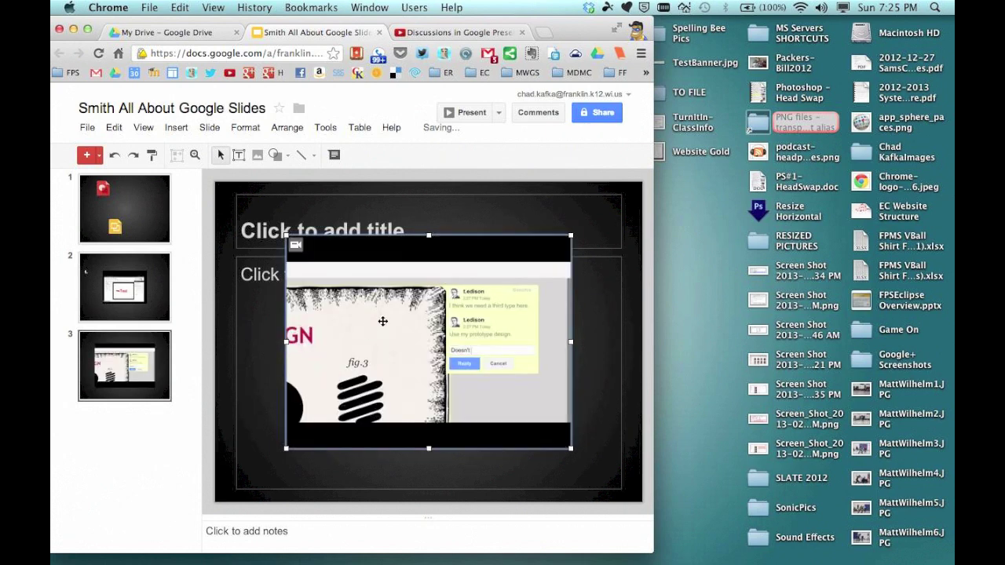
# Move and enlarge the video to fill most of slide 3
pyautogui.moveTo(382, 321); pyautogui.dragTo(324, 290)
pyautogui.moveTo(514, 421); pyautogui.dragTo(611, 496)
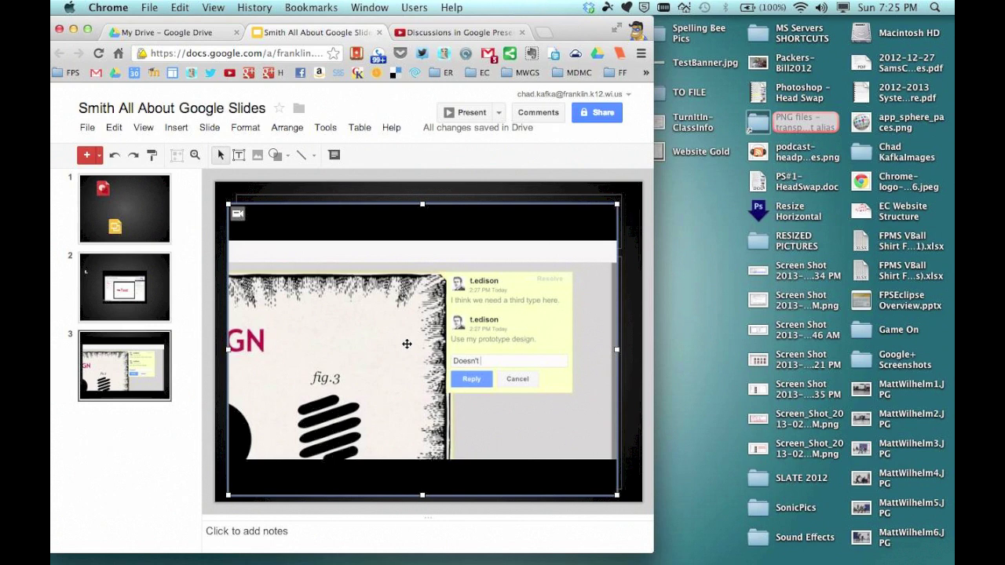
pyautogui.click(155, 314)
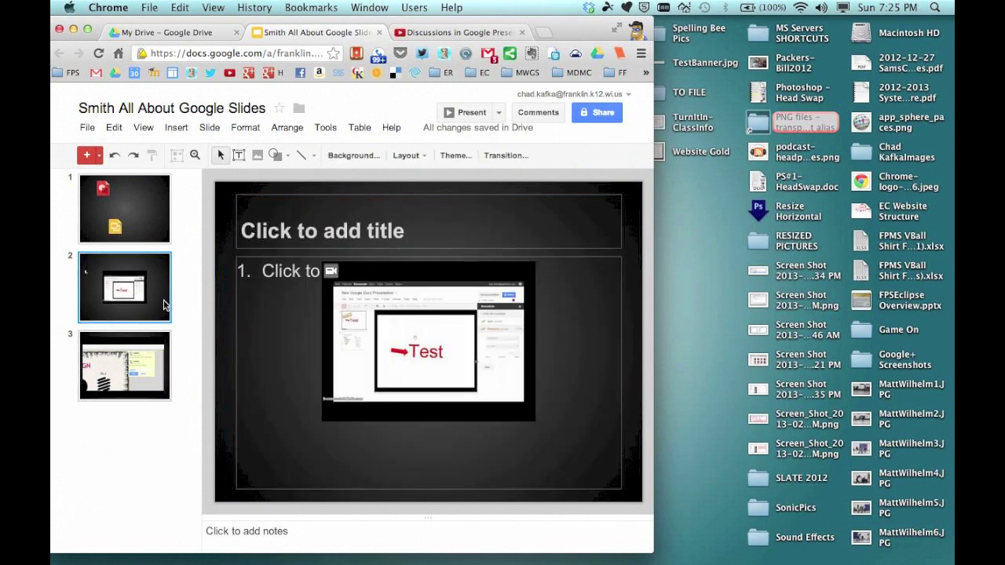
# Add three new blank slides after slide 2
pyautogui.click(86, 157)
pyautogui.click(86, 157)
pyautogui.click(85, 157)
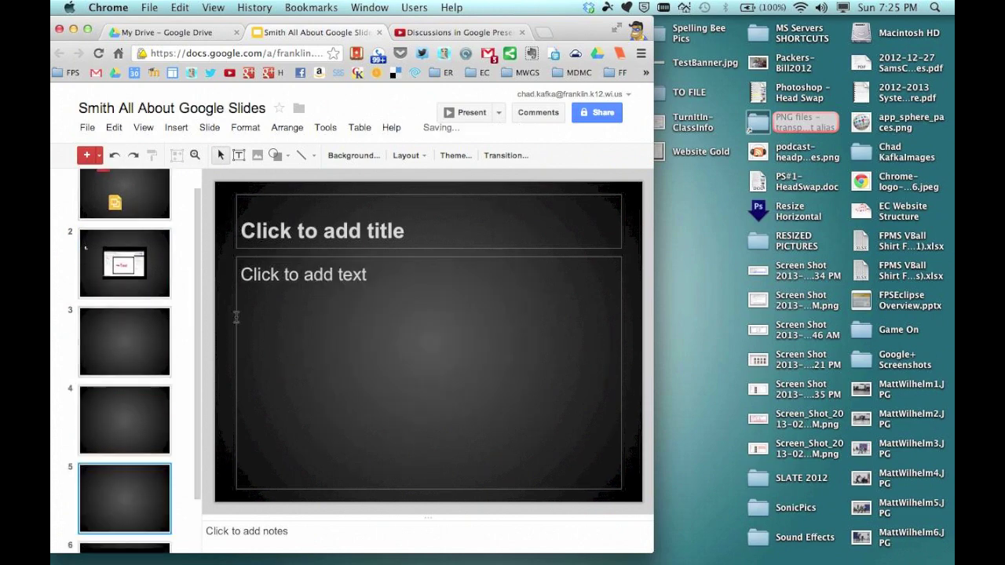
# Review 'Anyone with the link' sharing, then cancel to keep the presentation private
pyautogui.click(603, 116)
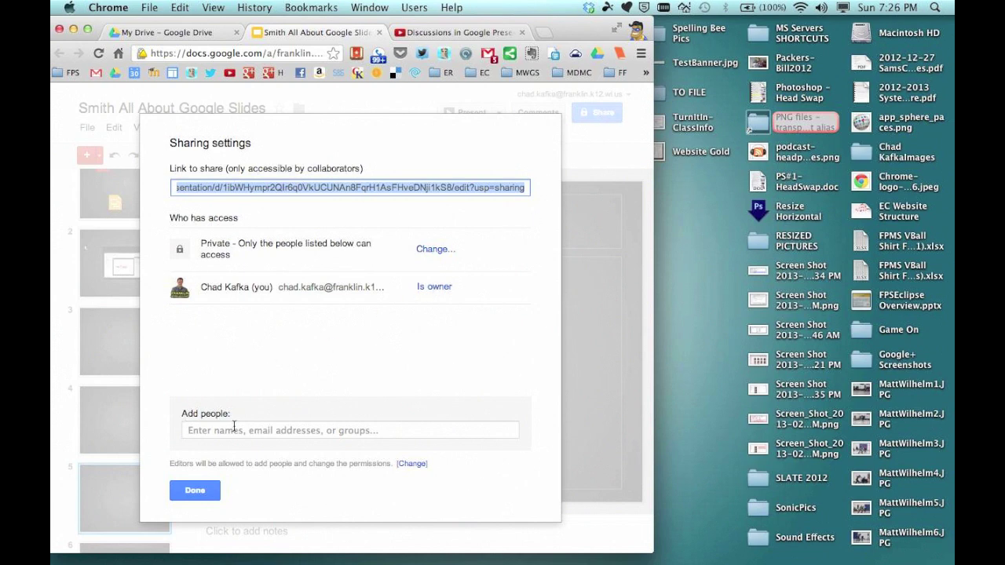
pyautogui.click(436, 250)
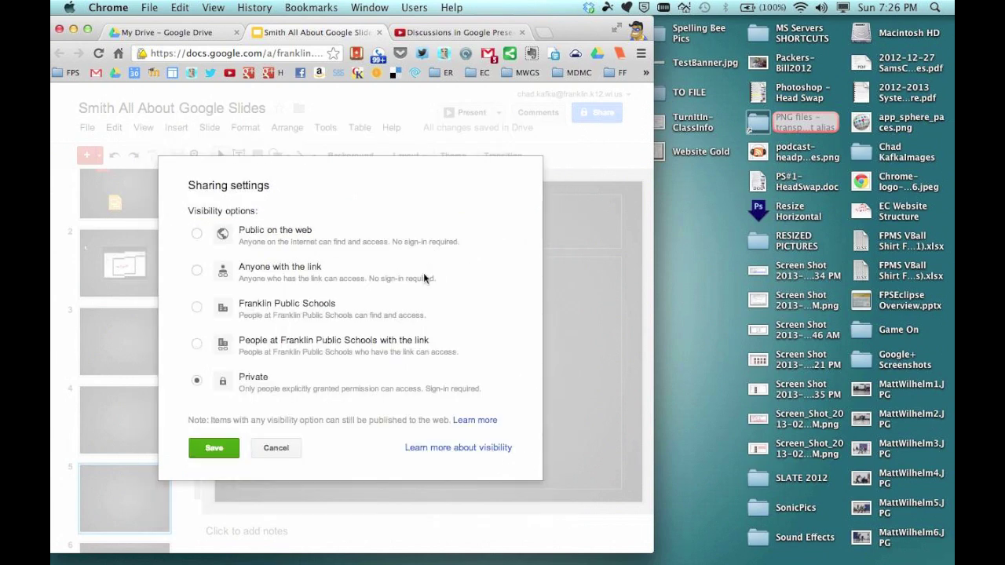
pyautogui.click(253, 275)
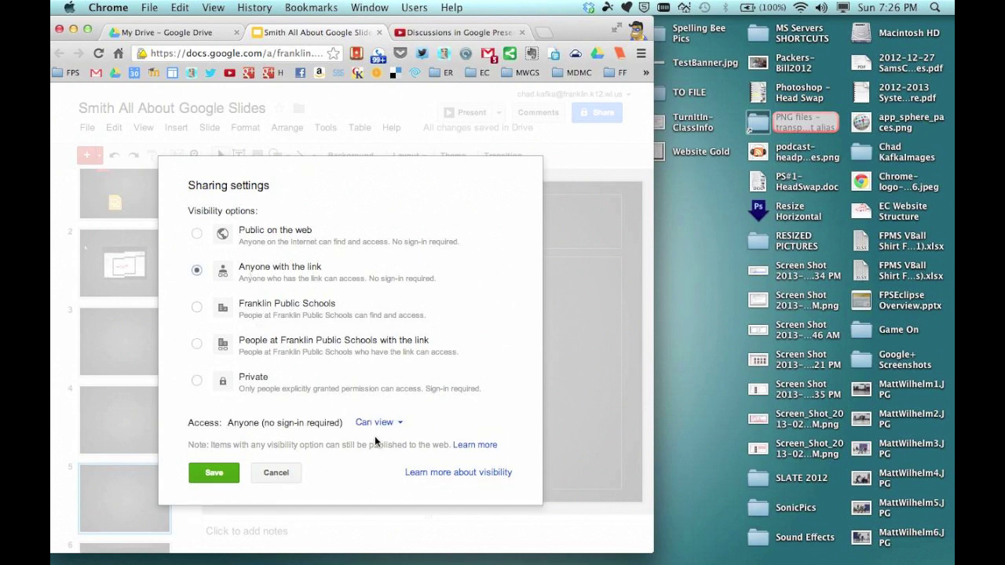
pyautogui.click(398, 424)
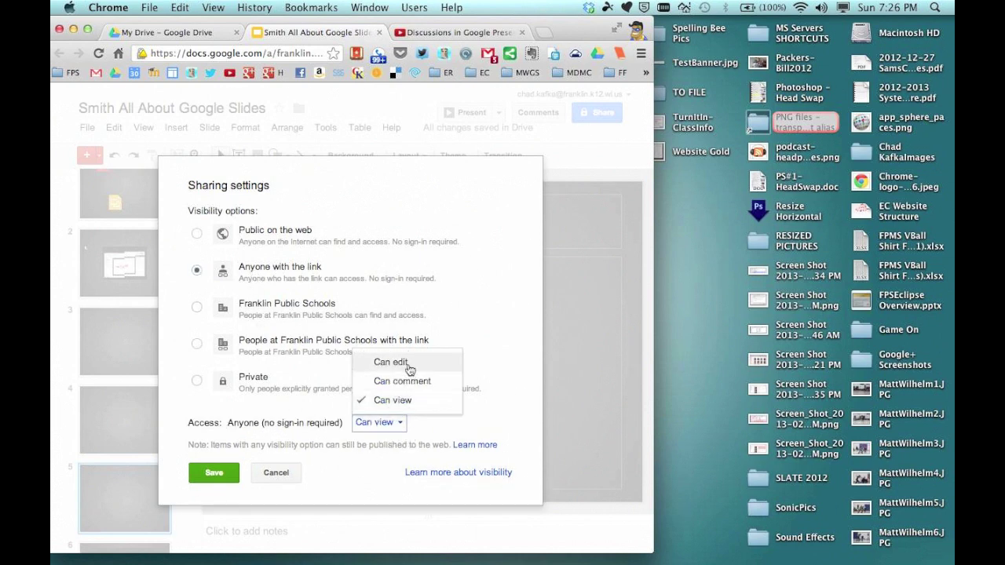
pyautogui.click(279, 482)
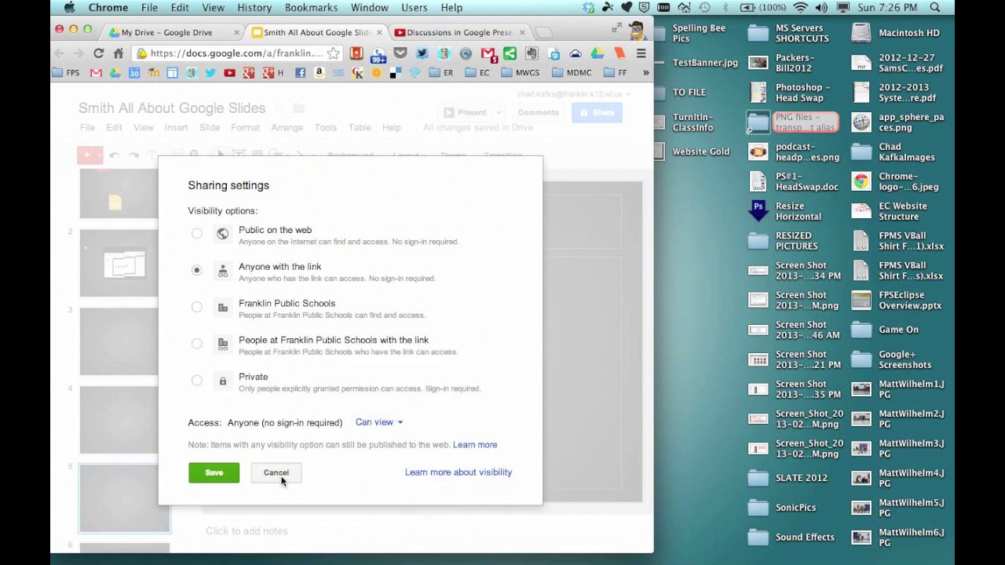
pyautogui.click(274, 475)
pyautogui.click(192, 490)
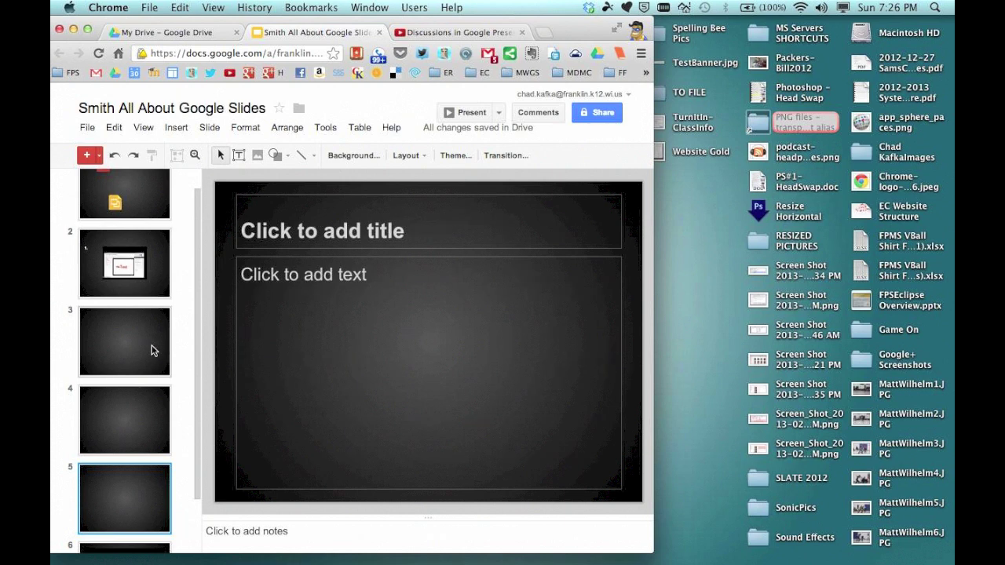
pyautogui.click(150, 348)
pyautogui.click(136, 448)
pyautogui.click(141, 494)
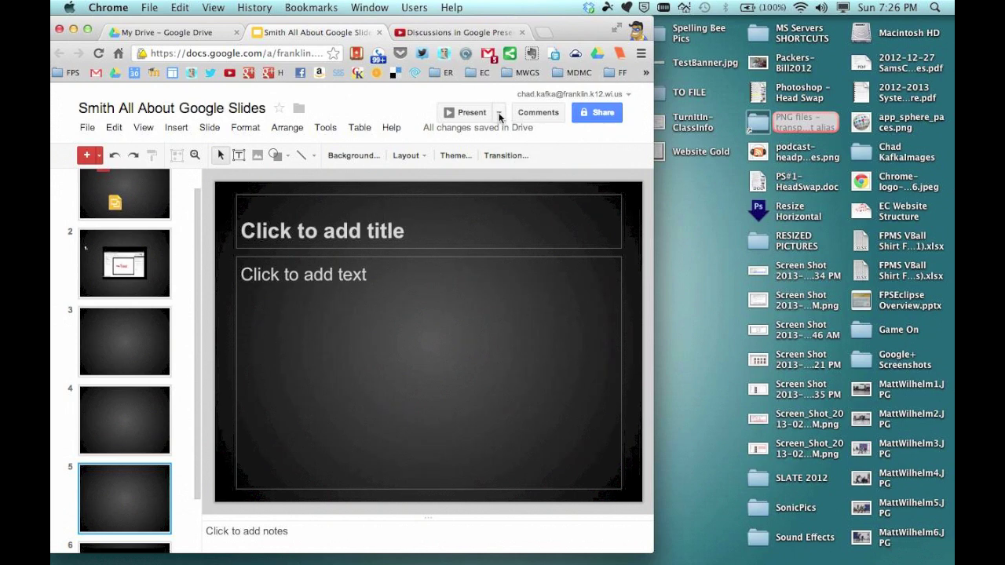
pyautogui.click(466, 117)
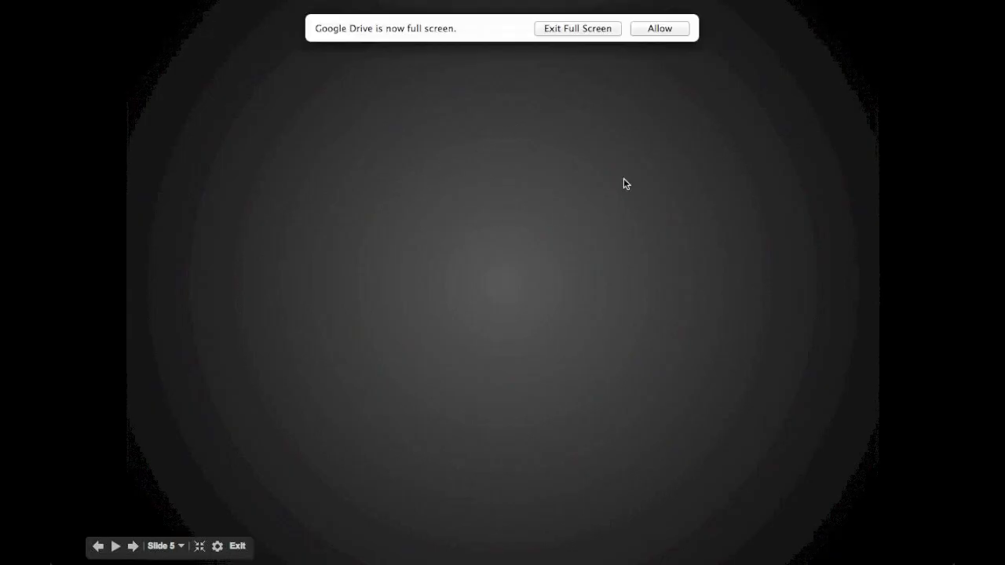
pyautogui.click(573, 29)
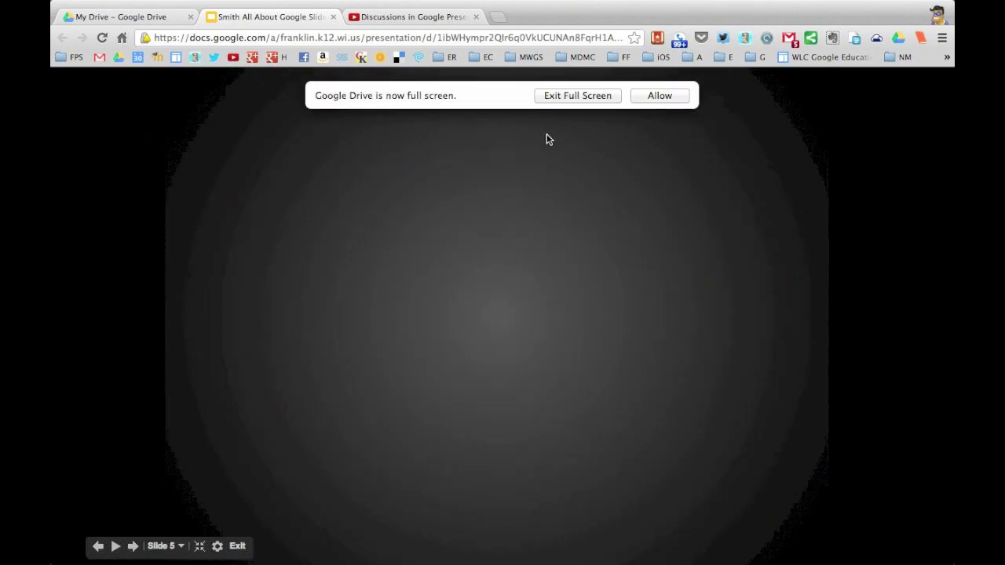
pyautogui.click(564, 96)
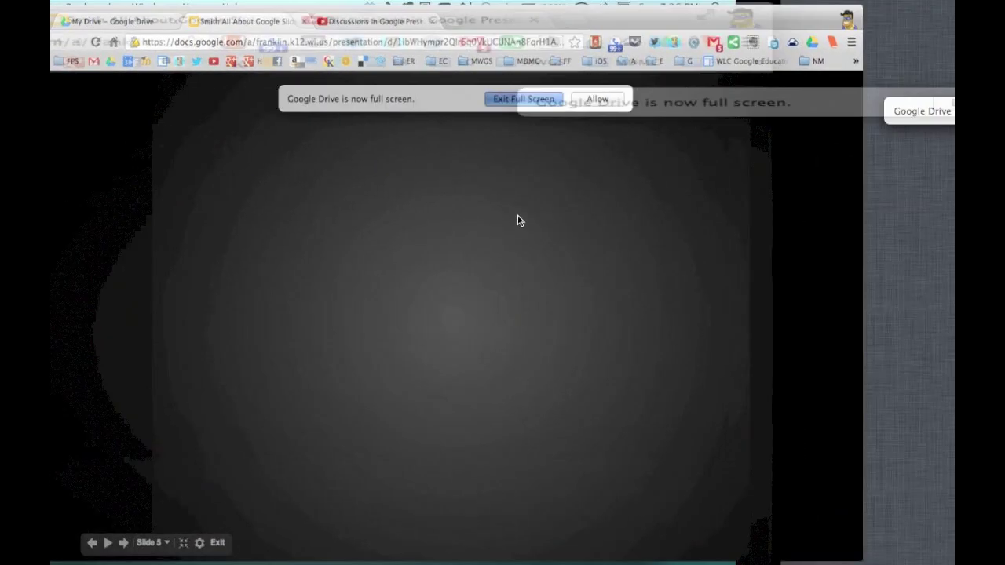